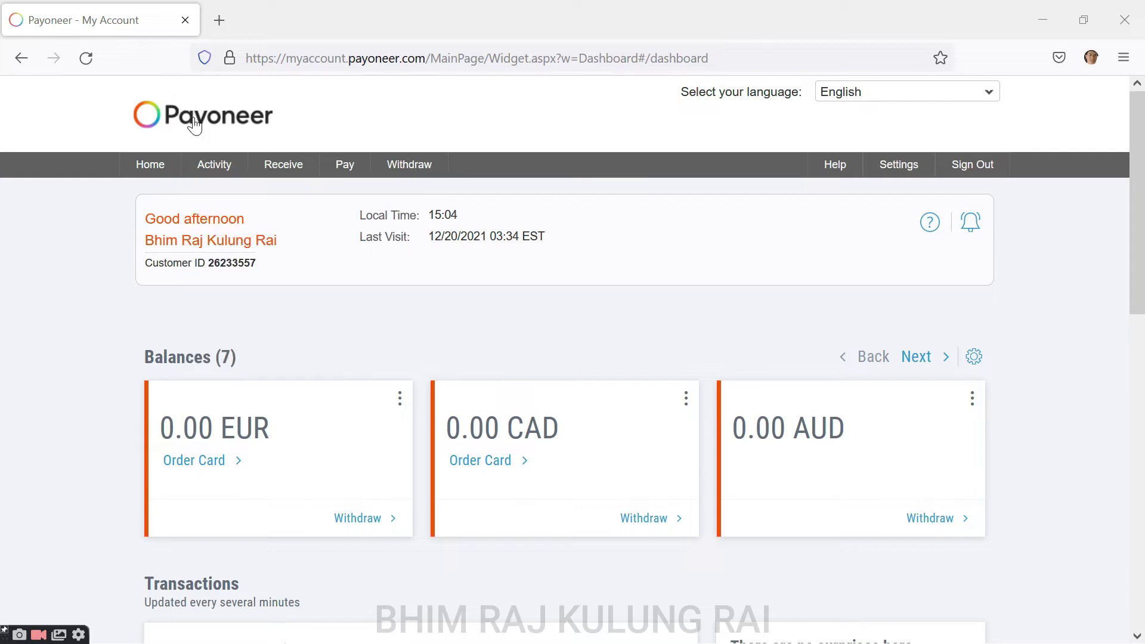
- Bring up the Receive dropdown menu from the dashboard's top navigation bar
{"action": "mouse_move", "coordinate": [277, 174]}
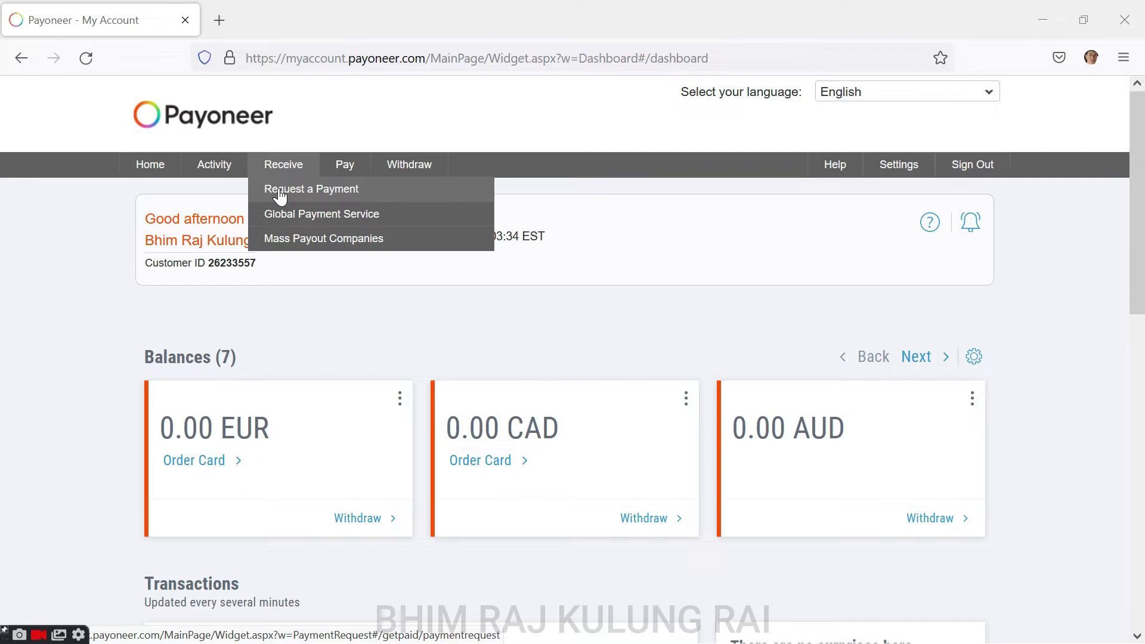
- Go to Receive > Request a Payment and focus the payer search box
{"action": "left_click", "coordinate": [280, 192]}
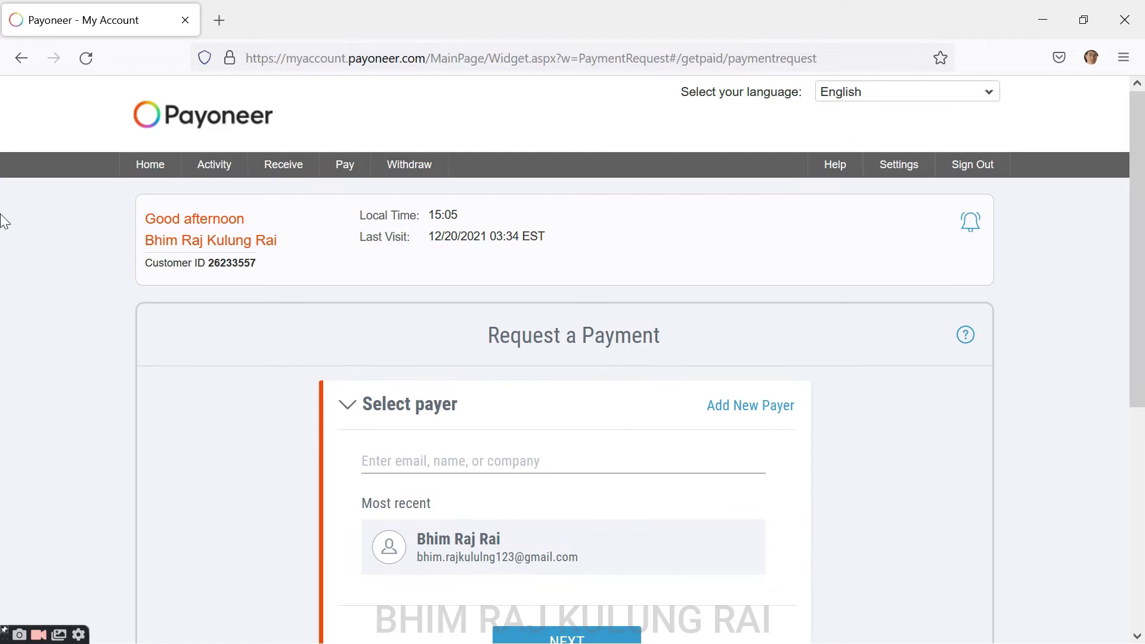
{"action": "scroll", "coordinate": [489, 346], "scroll_direction": "down", "scroll_amount": 2}
{"action": "scroll", "coordinate": [463, 365], "scroll_direction": "up", "scroll_amount": 2}
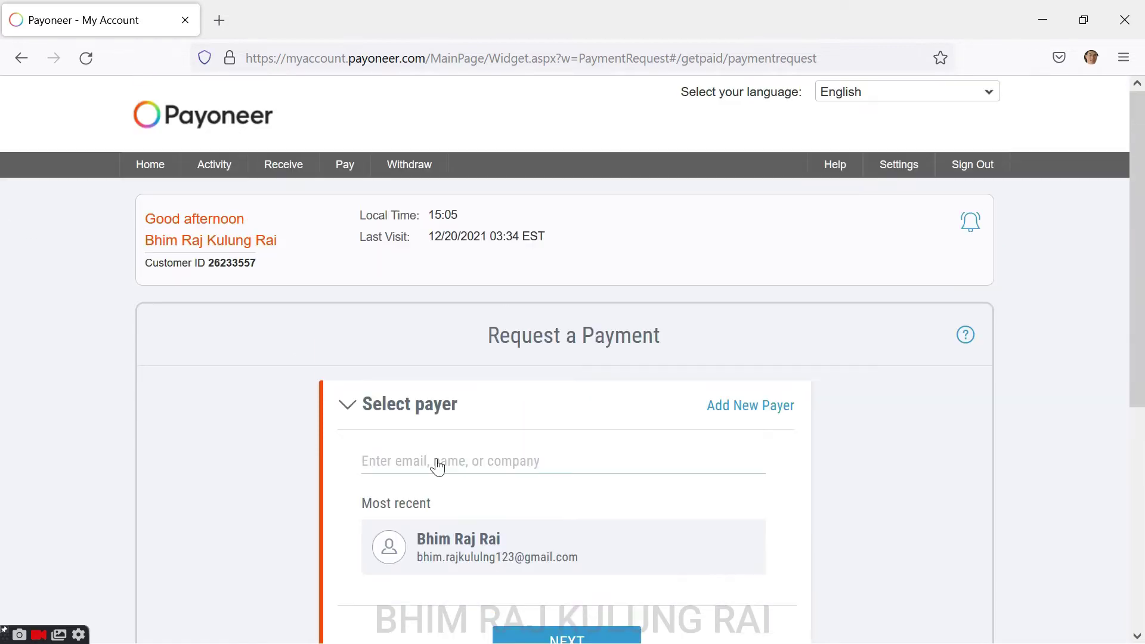
{"action": "left_click", "coordinate": [437, 459]}
{"action": "scroll", "coordinate": [459, 549], "scroll_direction": "down", "scroll_amount": 2}
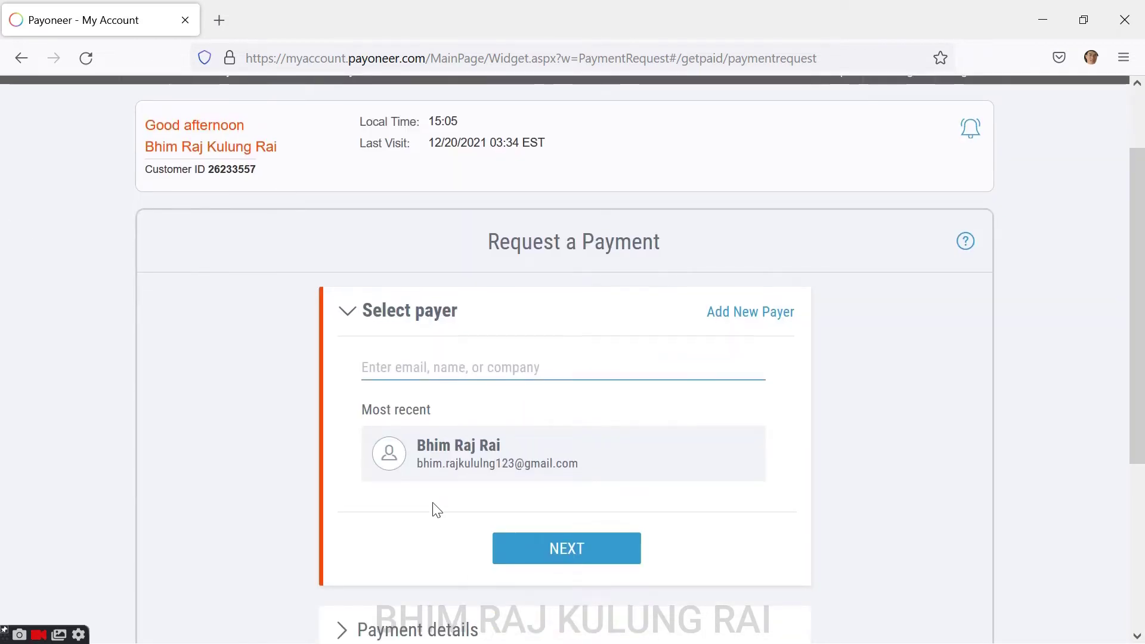
{"action": "scroll", "coordinate": [445, 537], "scroll_direction": "up", "scroll_amount": 2}
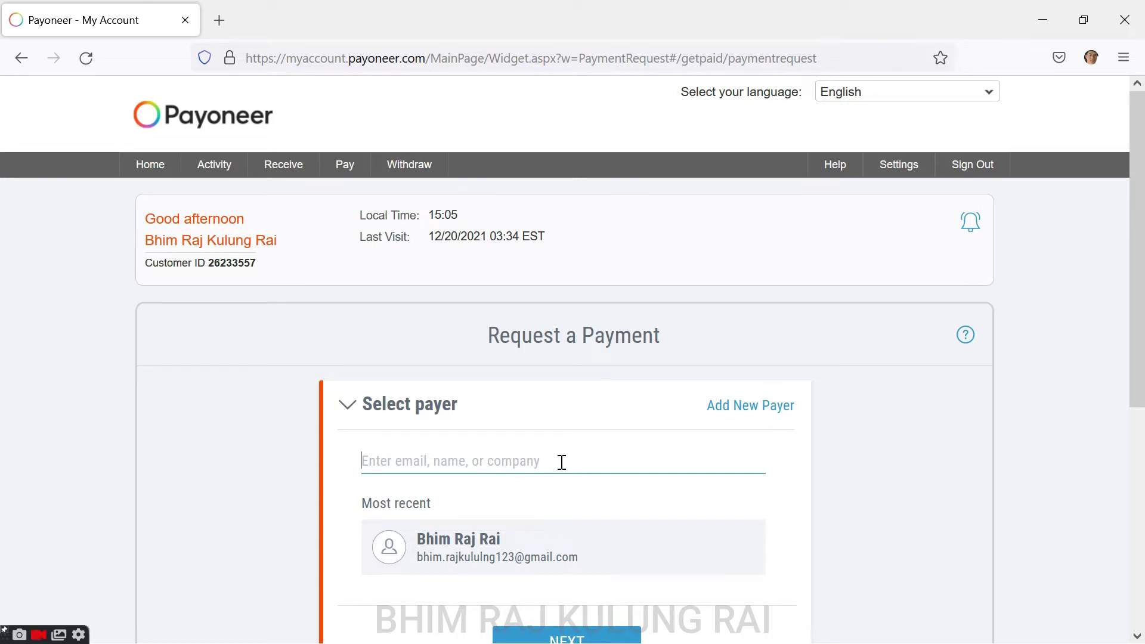
- Start adding a new payer and mark them as an Individual
{"action": "left_click", "coordinate": [749, 413]}
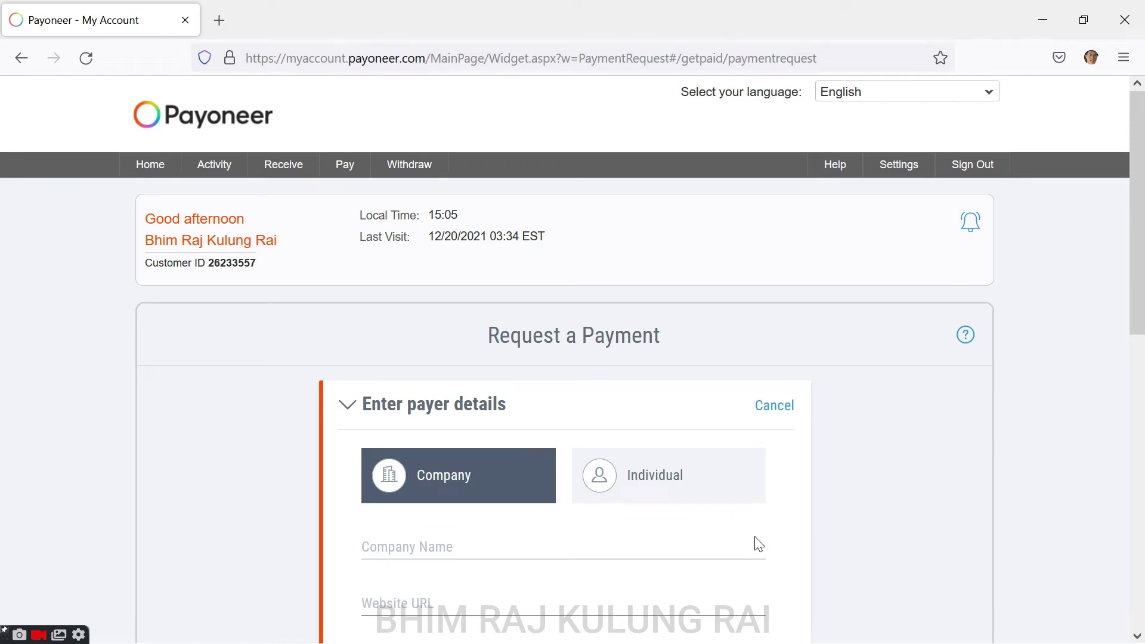
{"action": "scroll", "coordinate": [749, 531], "scroll_direction": "down", "scroll_amount": 5}
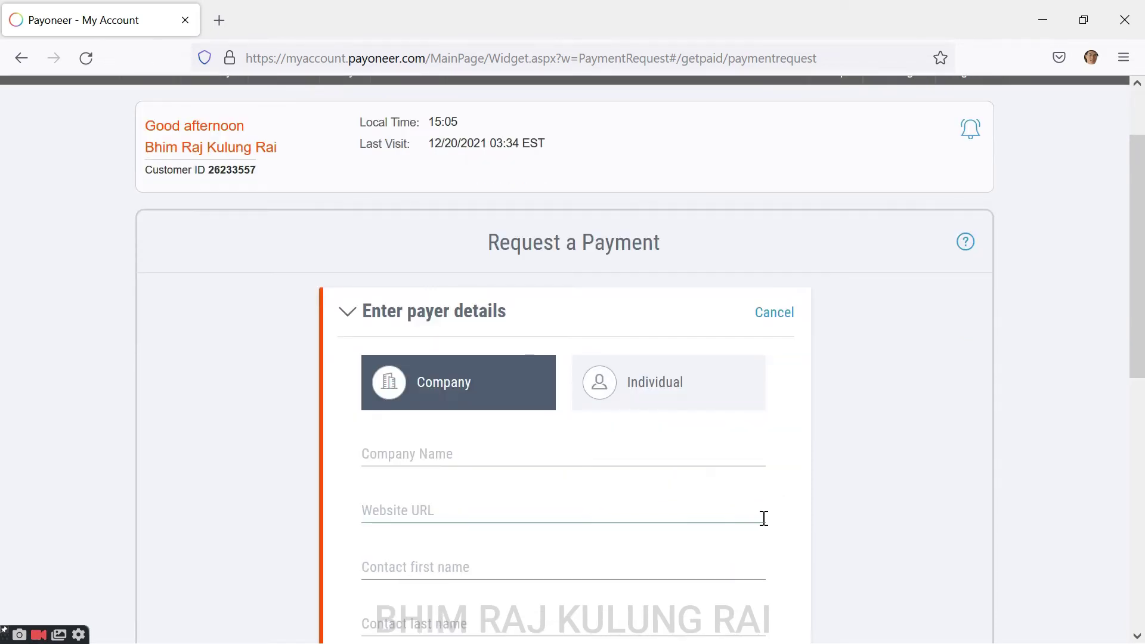
{"action": "scroll", "coordinate": [767, 524], "scroll_direction": "down", "scroll_amount": 1}
{"action": "scroll", "coordinate": [762, 519], "scroll_direction": "up", "scroll_amount": 5}
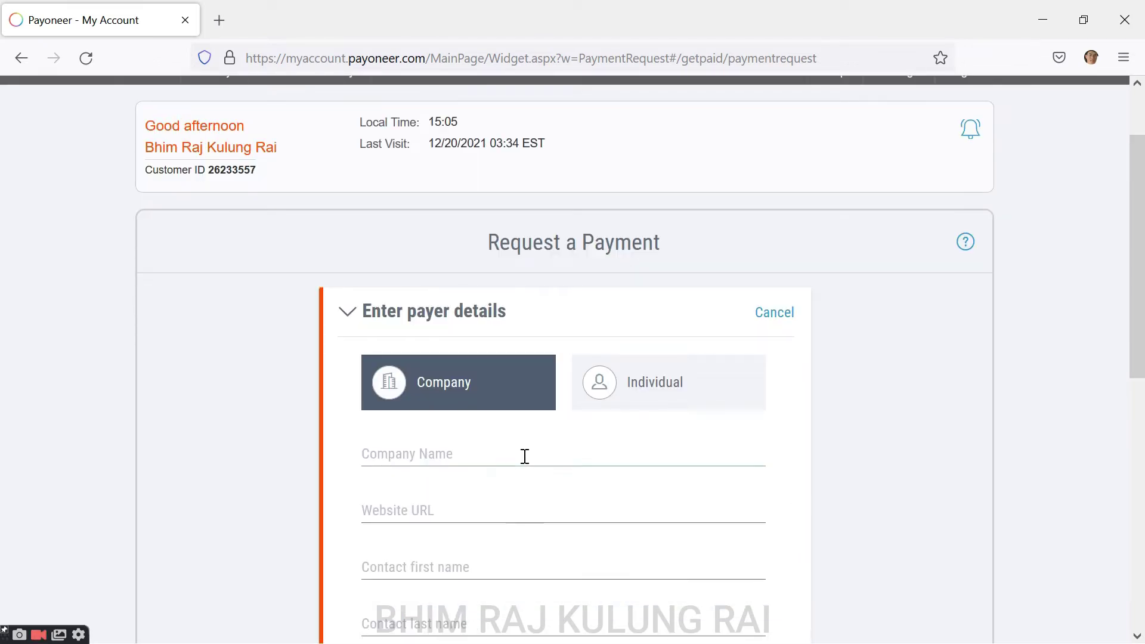
{"action": "scroll", "coordinate": [630, 488], "scroll_direction": "down", "scroll_amount": 3}
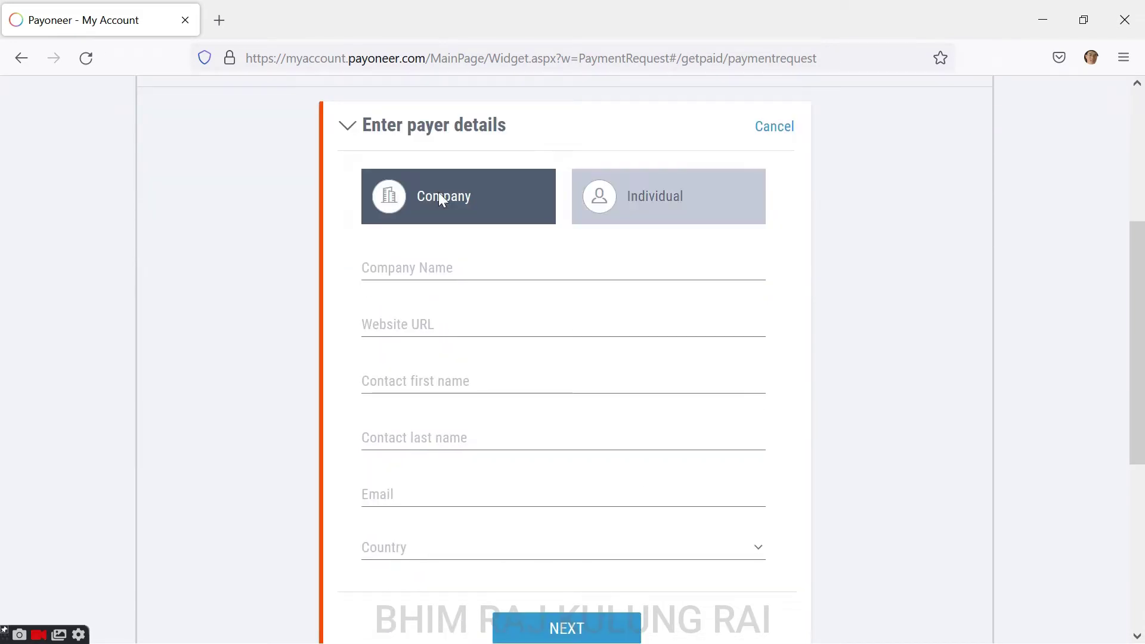
{"action": "scroll", "coordinate": [685, 306], "scroll_direction": "up", "scroll_amount": 2}
{"action": "left_click", "coordinate": [683, 301]}
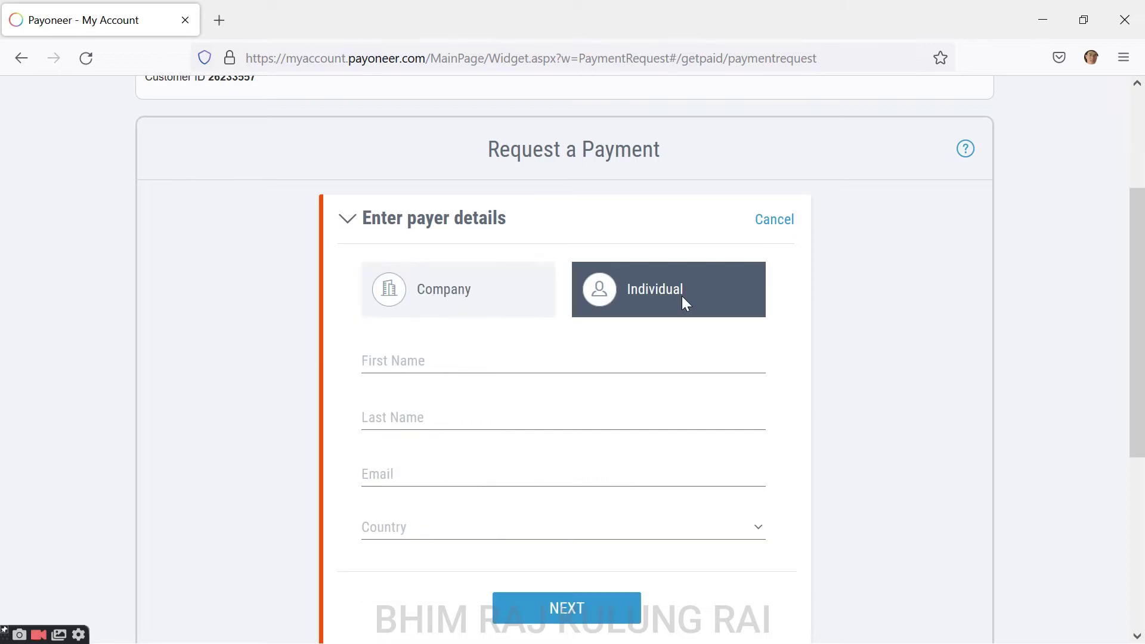
- Fill in the payer's first name, last name and pasted e-mail address
{"action": "left_click", "coordinate": [387, 358]}
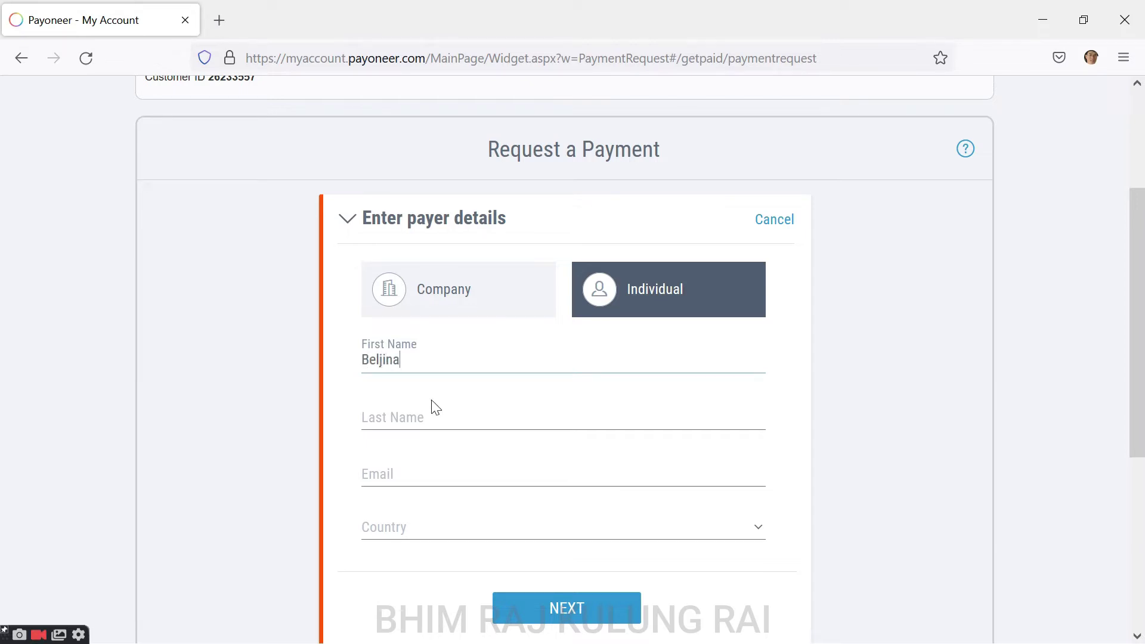
{"action": "left_click", "coordinate": [384, 415]}
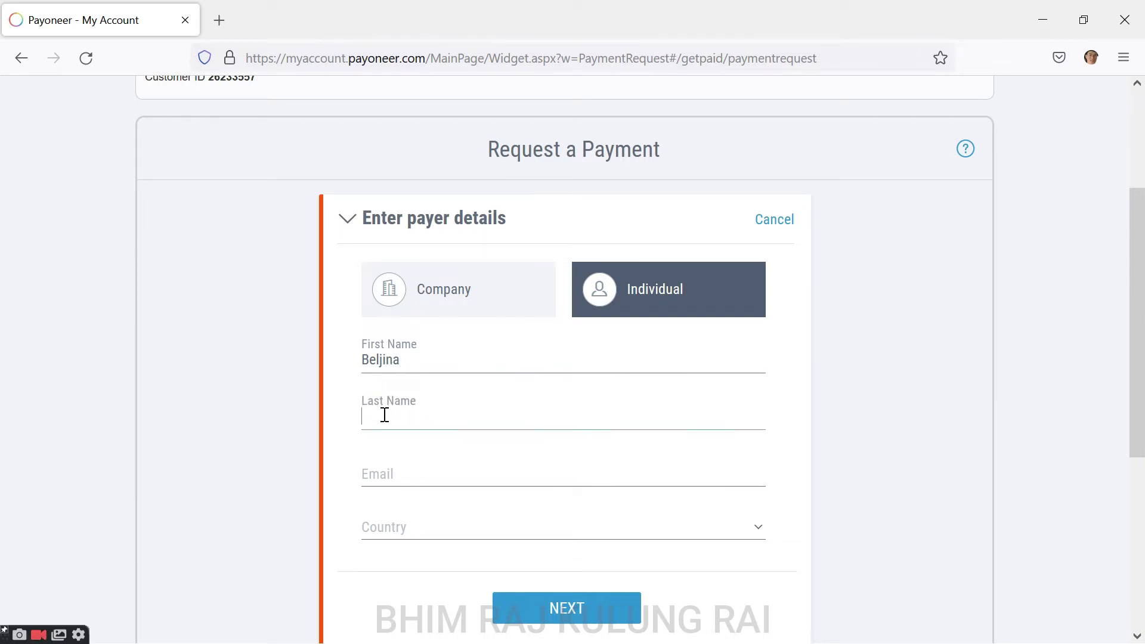
{"action": "type", "text": "Rai"}
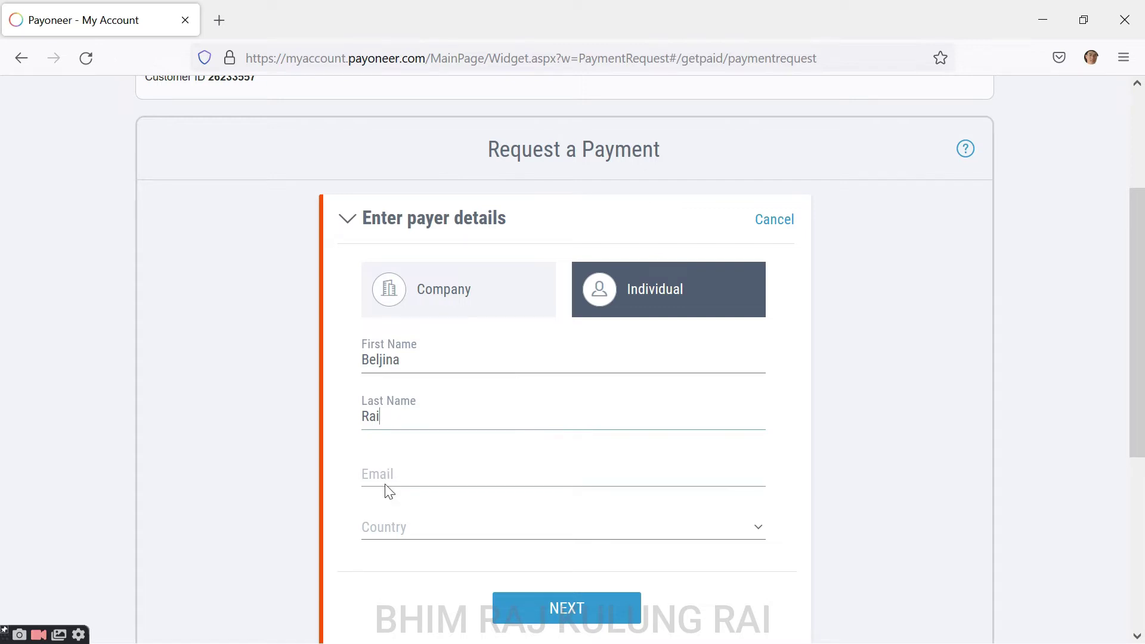
{"action": "left_click", "coordinate": [409, 473]}
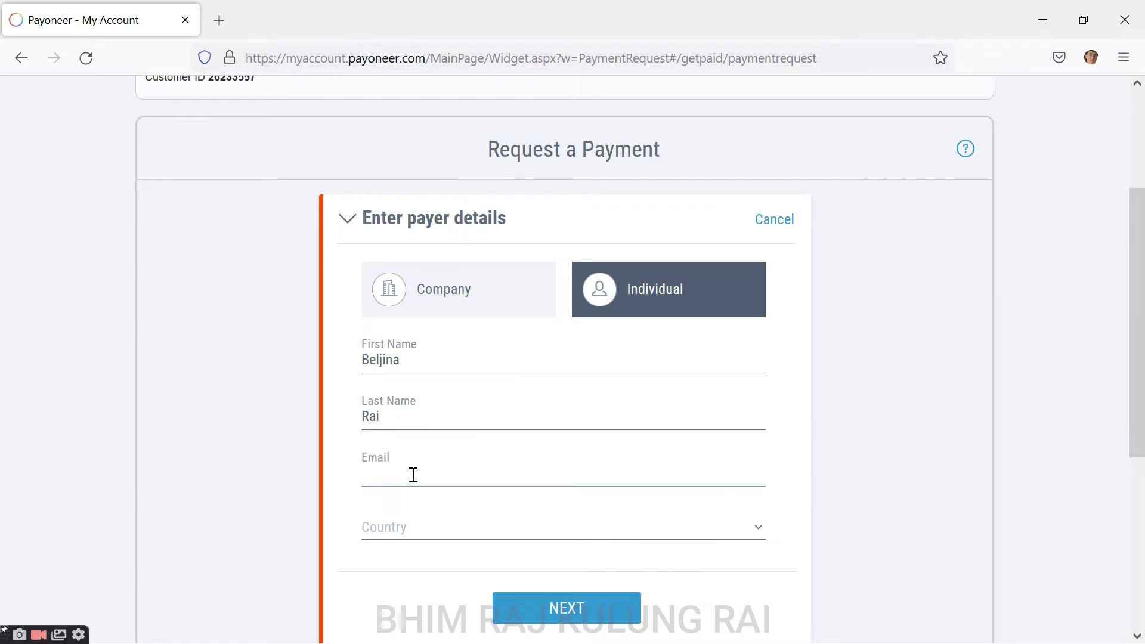
{"action": "key", "text": "ctrl+v"}
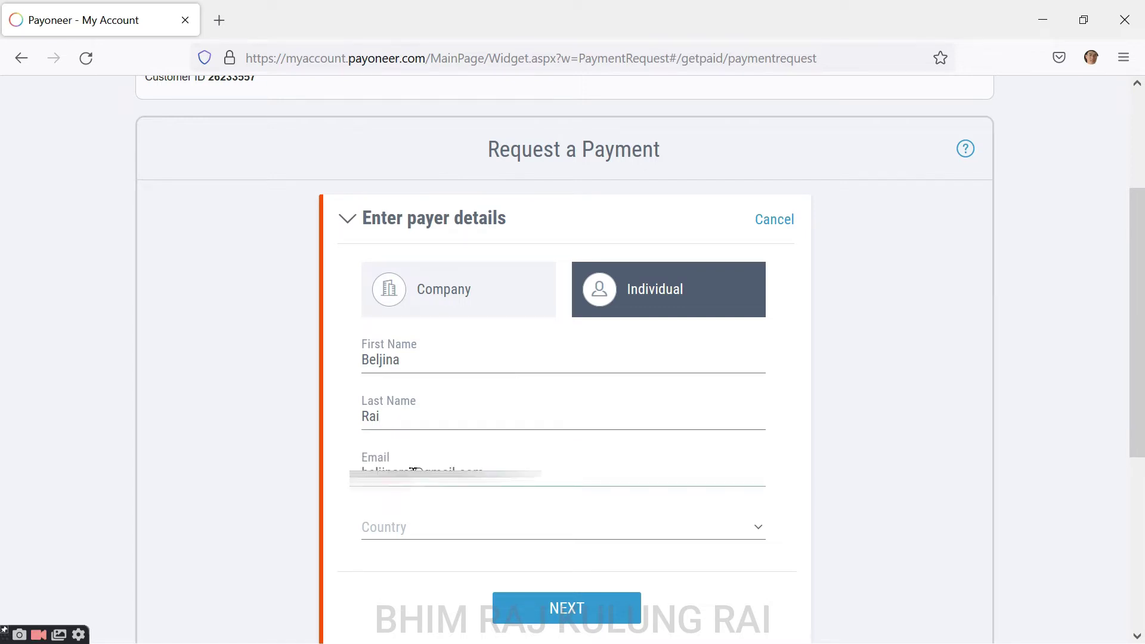
- Set the payer's country to United States of America
{"action": "left_click", "coordinate": [485, 530]}
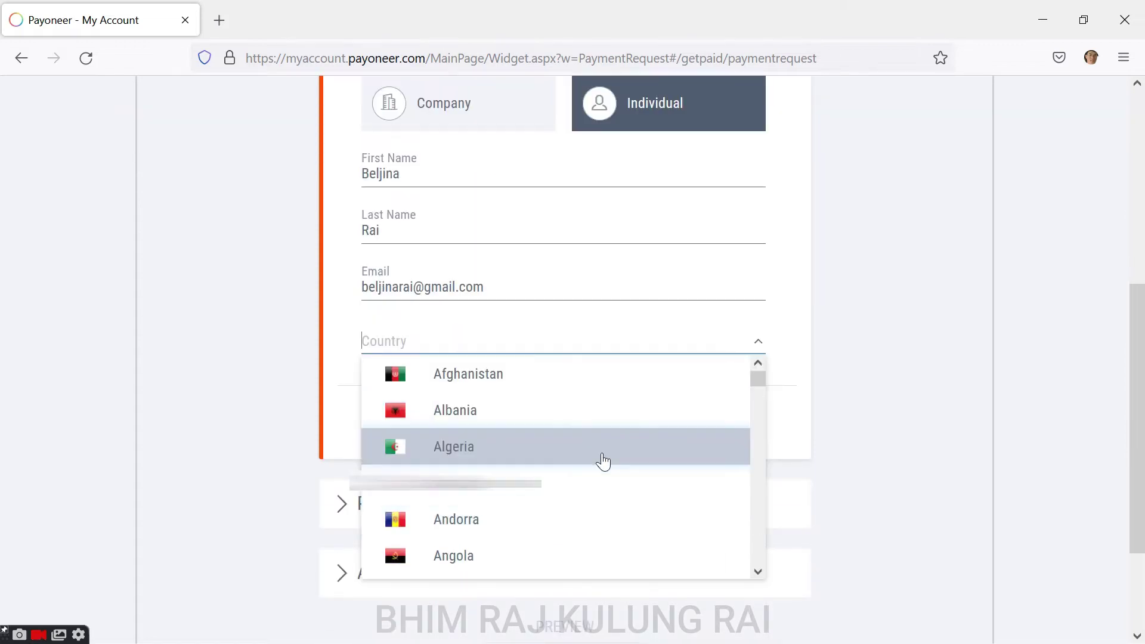
{"action": "scroll", "coordinate": [602, 461], "scroll_direction": "down", "scroll_amount": 20}
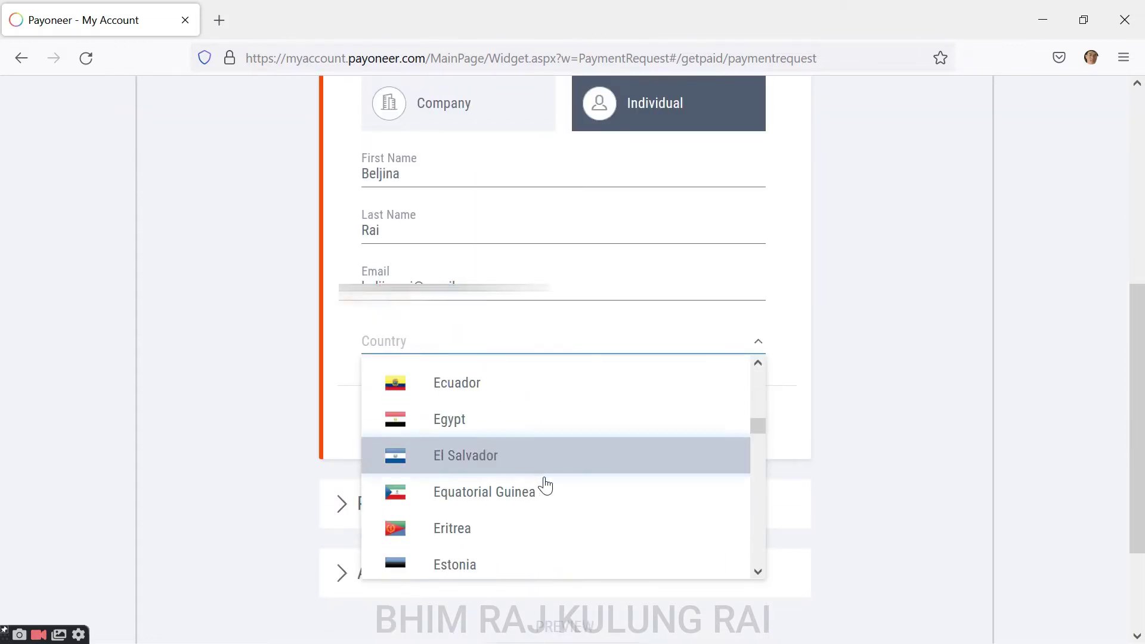
{"action": "scroll", "coordinate": [557, 489], "scroll_direction": "down", "scroll_amount": 5}
{"action": "scroll", "coordinate": [567, 483], "scroll_direction": "down", "scroll_amount": 6}
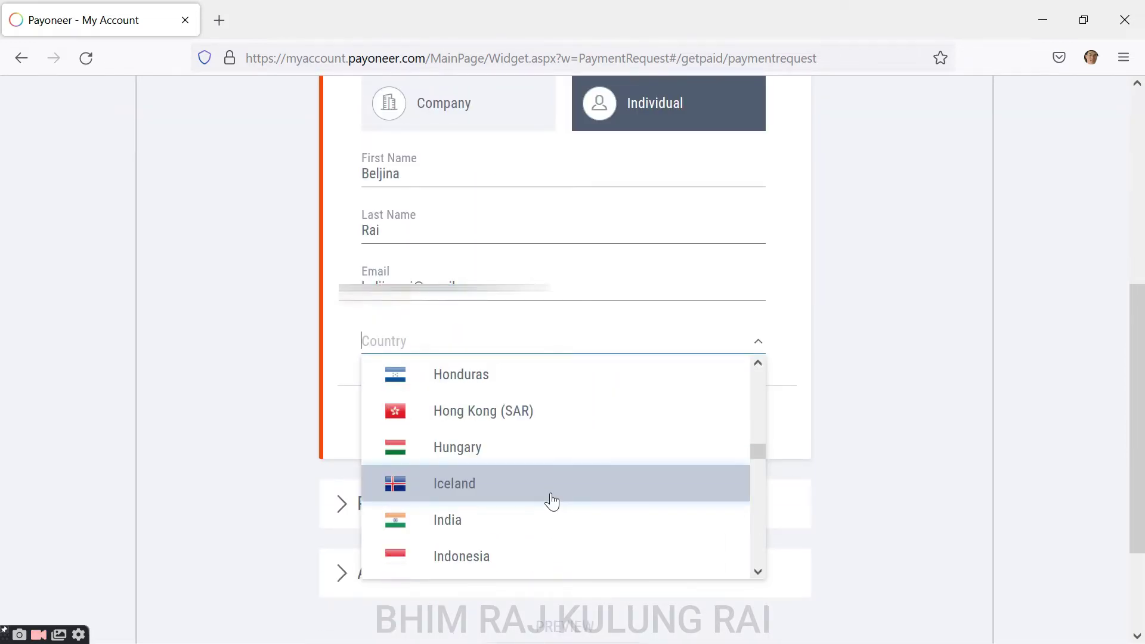
{"action": "scroll", "coordinate": [552, 513], "scroll_direction": "down", "scroll_amount": 7}
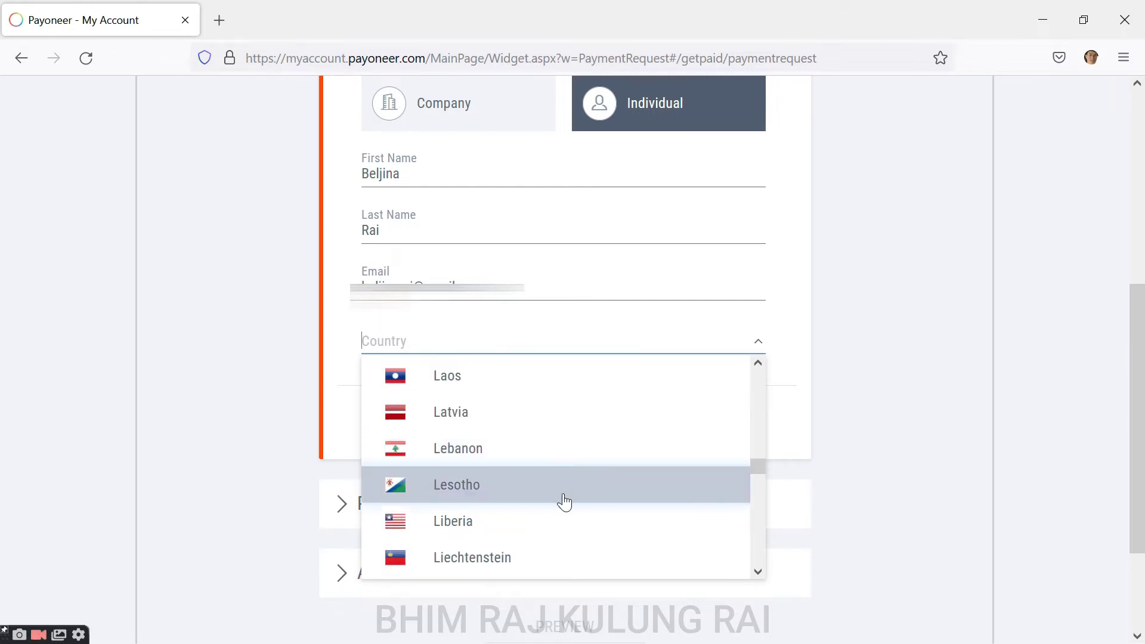
{"action": "scroll", "coordinate": [561, 504], "scroll_direction": "down", "scroll_amount": 4}
{"action": "scroll", "coordinate": [560, 504], "scroll_direction": "up", "scroll_amount": 1}
{"action": "scroll", "coordinate": [569, 506], "scroll_direction": "down", "scroll_amount": 5}
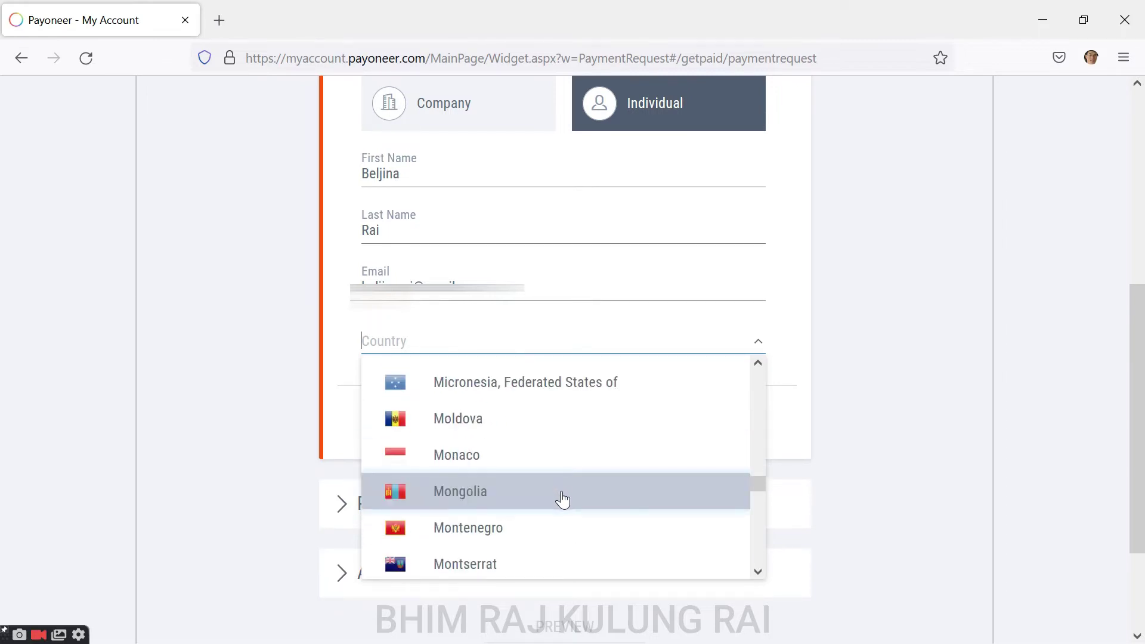
{"action": "scroll", "coordinate": [570, 506], "scroll_direction": "down", "scroll_amount": 16}
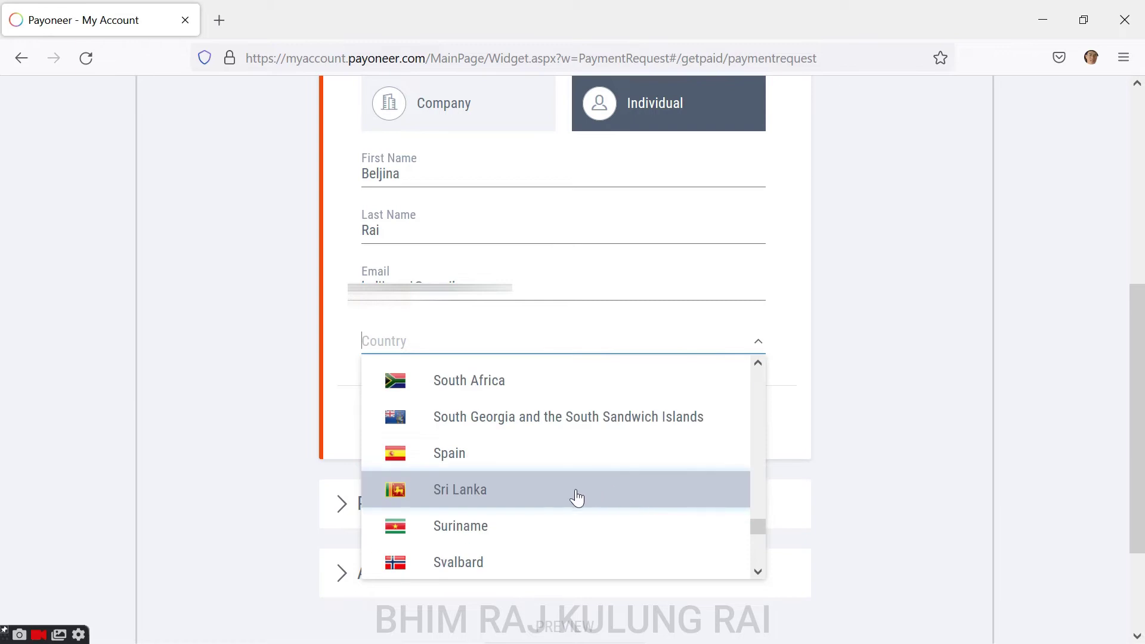
{"action": "scroll", "coordinate": [558, 492], "scroll_direction": "down", "scroll_amount": 7}
{"action": "scroll", "coordinate": [539, 558], "scroll_direction": "down", "scroll_amount": 2}
{"action": "left_click", "coordinate": [506, 406]}
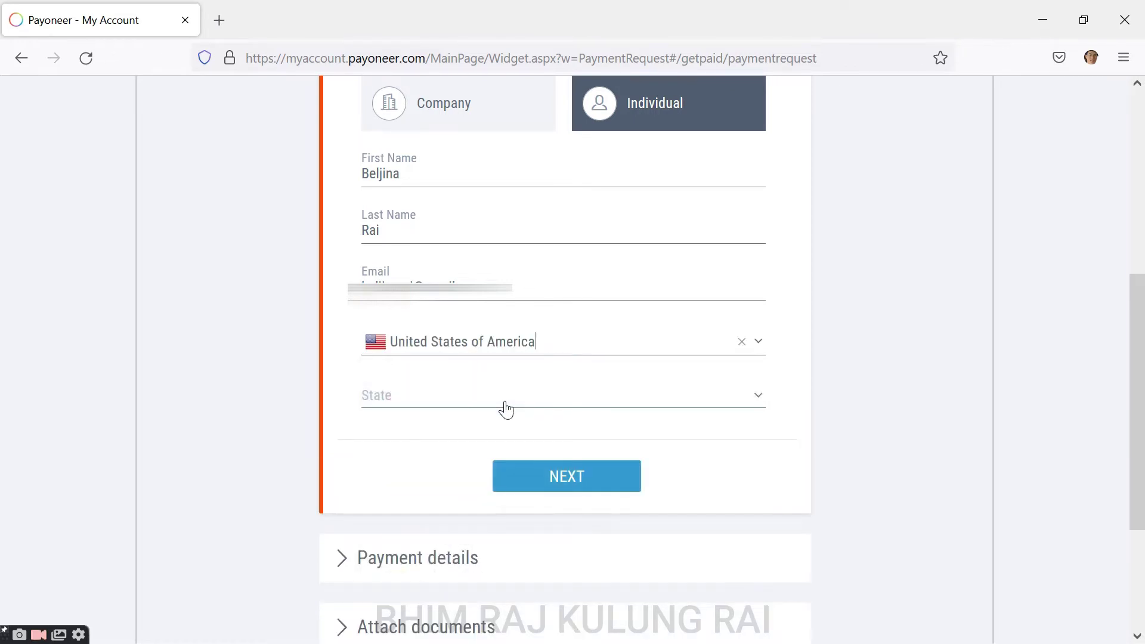
- Choose Mississippi as the payer's state
{"action": "left_click", "coordinate": [759, 400]}
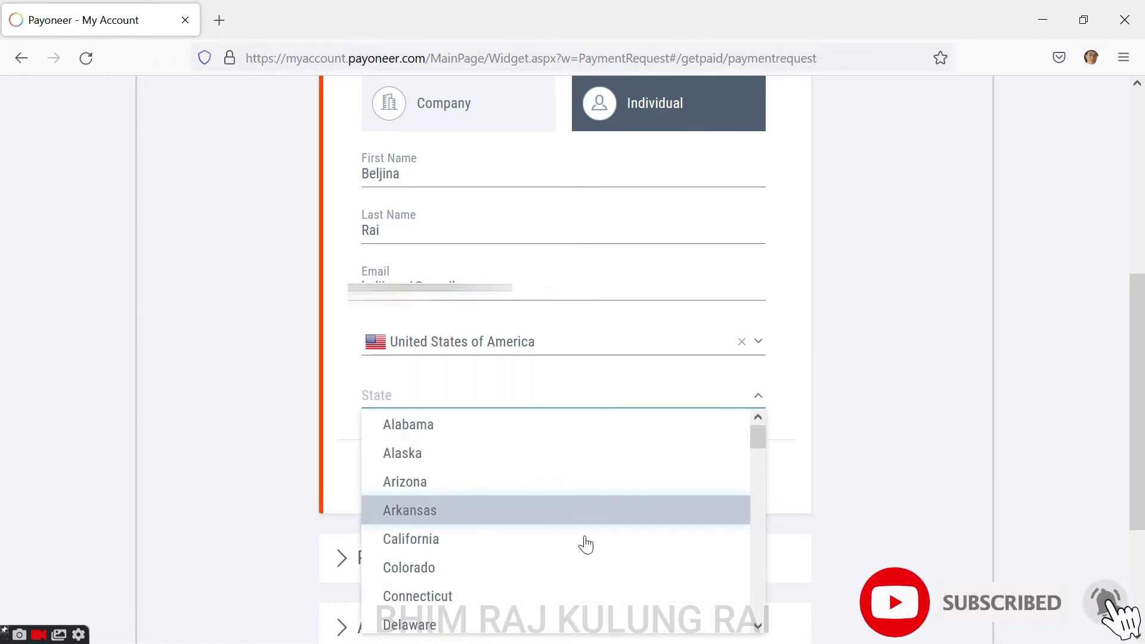
{"action": "scroll", "coordinate": [520, 475], "scroll_direction": "down", "scroll_amount": 5}
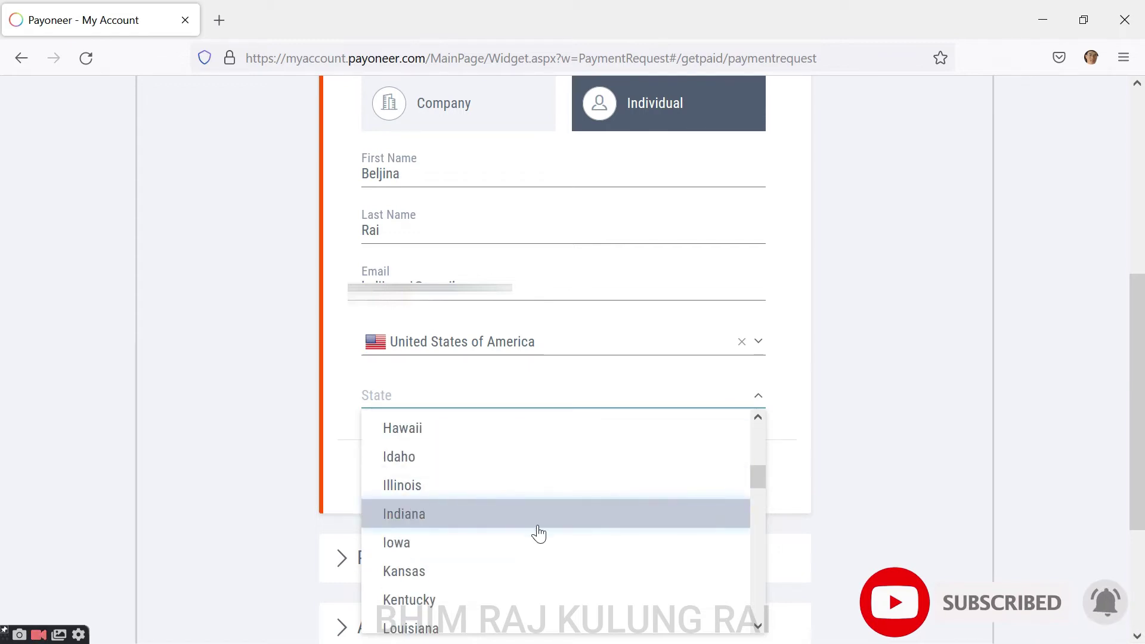
{"action": "scroll", "coordinate": [542, 563], "scroll_direction": "down", "scroll_amount": 2}
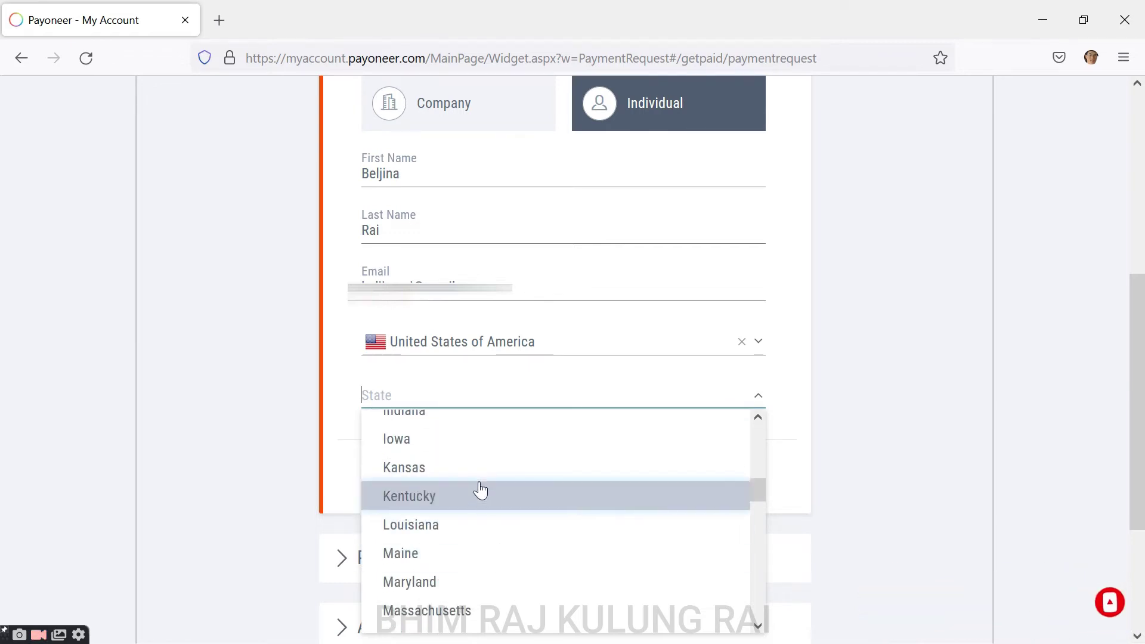
{"action": "scroll", "coordinate": [524, 563], "scroll_direction": "down", "scroll_amount": 3}
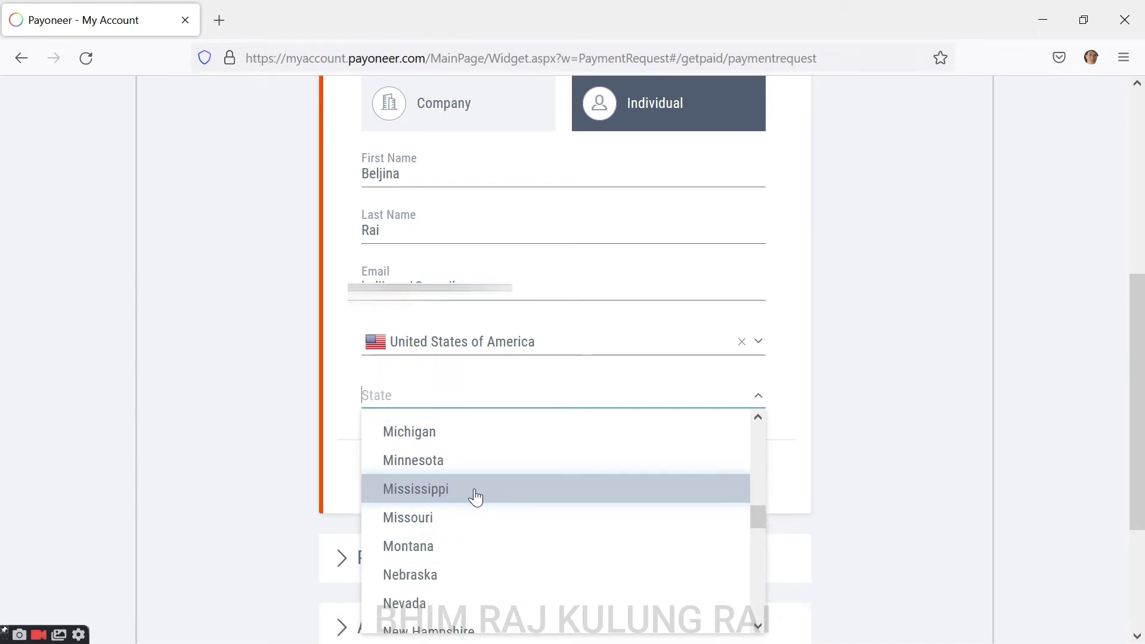
{"action": "left_click", "coordinate": [476, 498]}
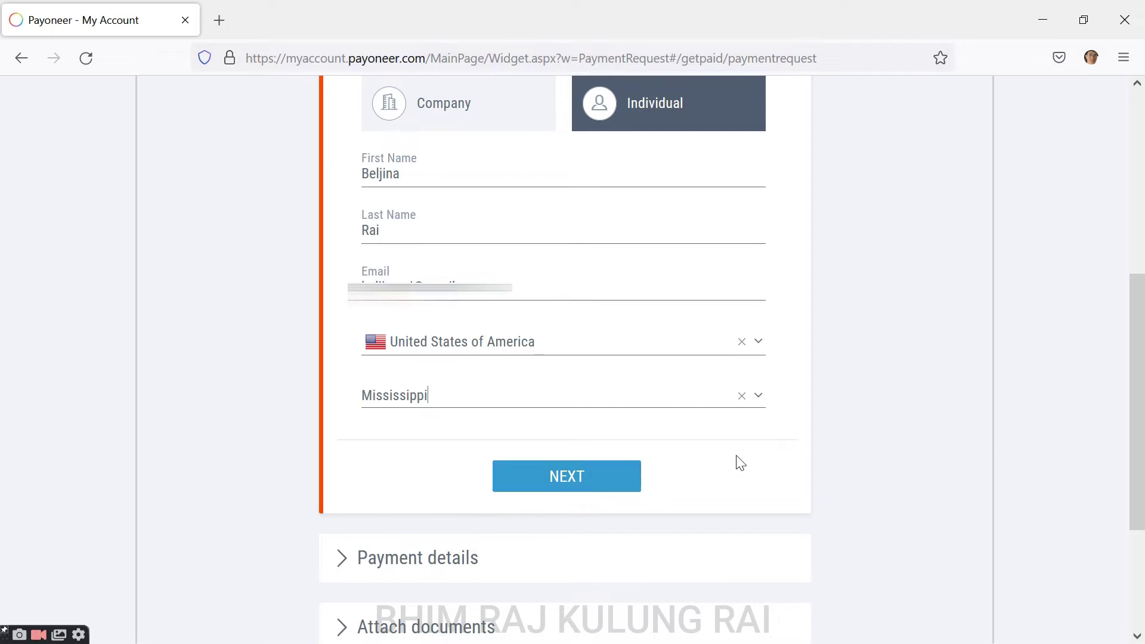
- Continue to payment details and change the request currency to GBP
{"action": "left_click", "coordinate": [585, 484]}
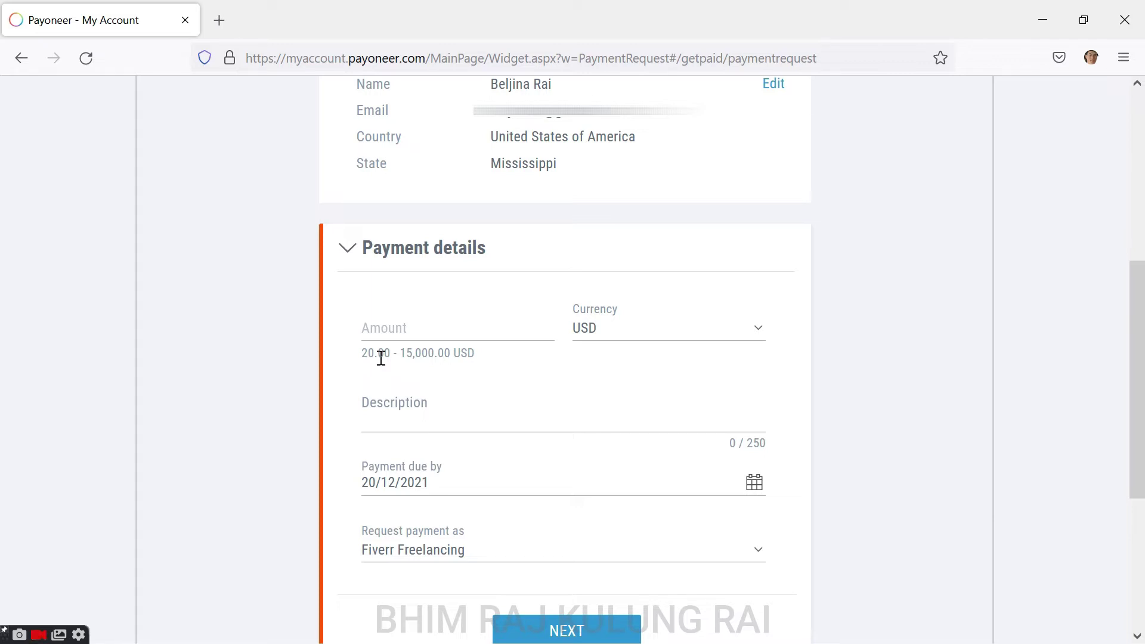
{"action": "left_click", "coordinate": [757, 335]}
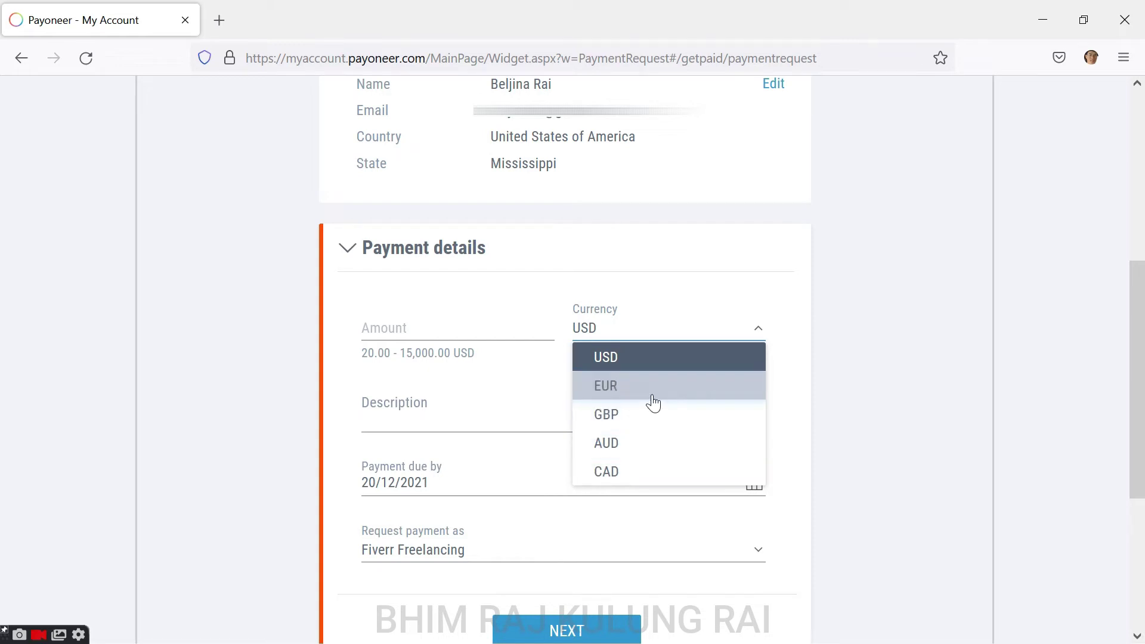
{"action": "scroll", "coordinate": [653, 430], "scroll_direction": "down", "scroll_amount": 2}
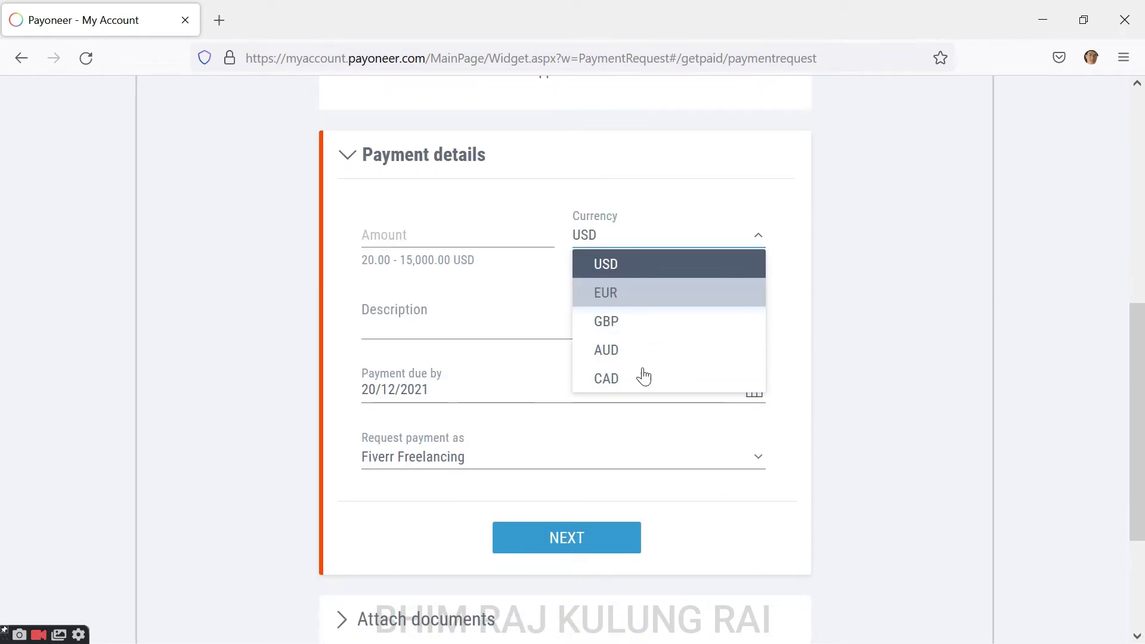
{"action": "left_click", "coordinate": [627, 325]}
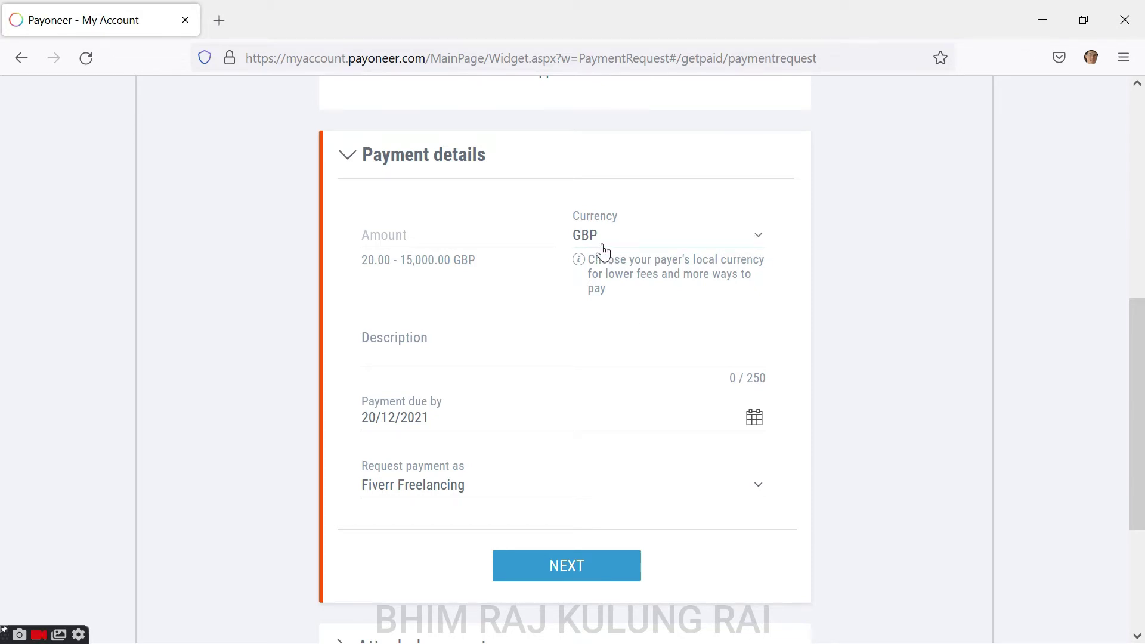
{"action": "left_click", "coordinate": [758, 235]}
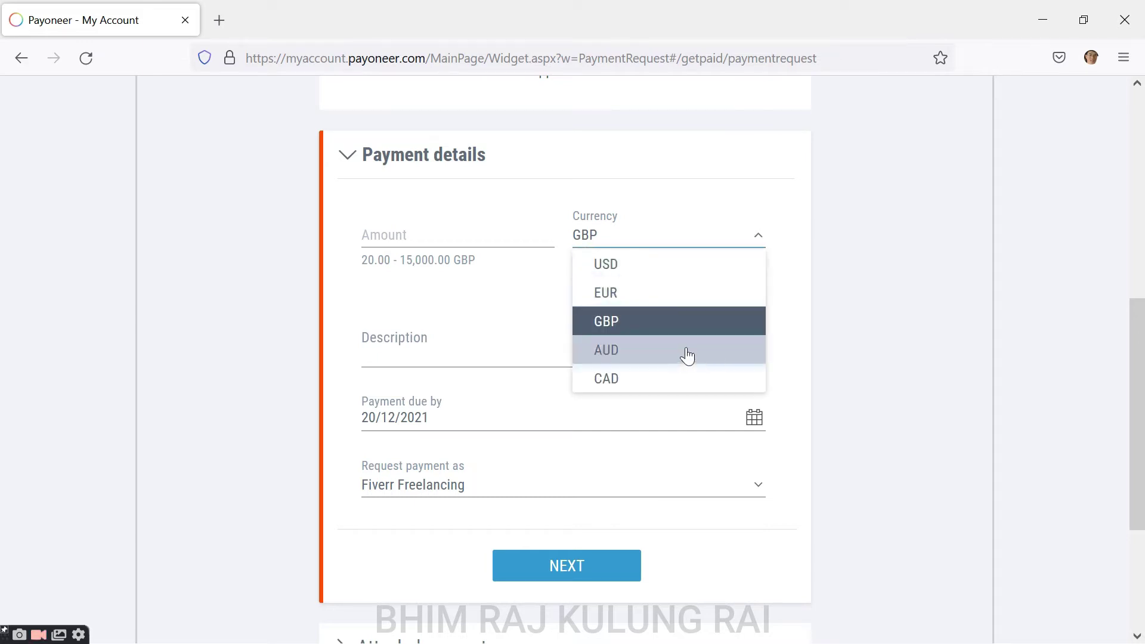
- Set the currency to USD, amount 50 and description 'Design of Logo'
{"action": "left_click", "coordinate": [620, 356]}
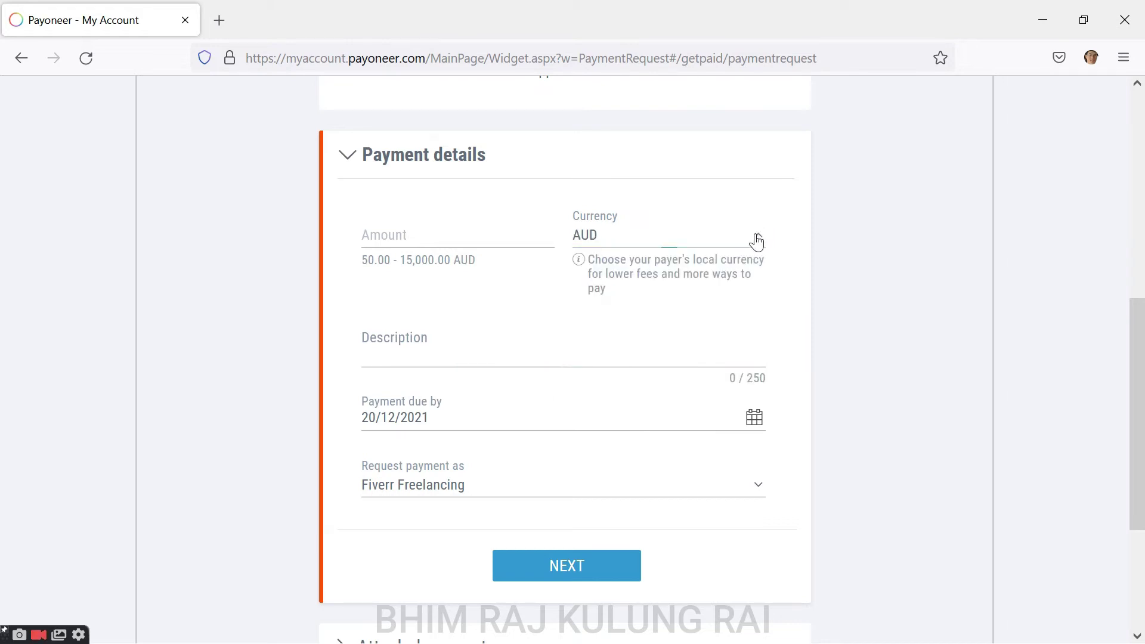
{"action": "left_click", "coordinate": [654, 266]}
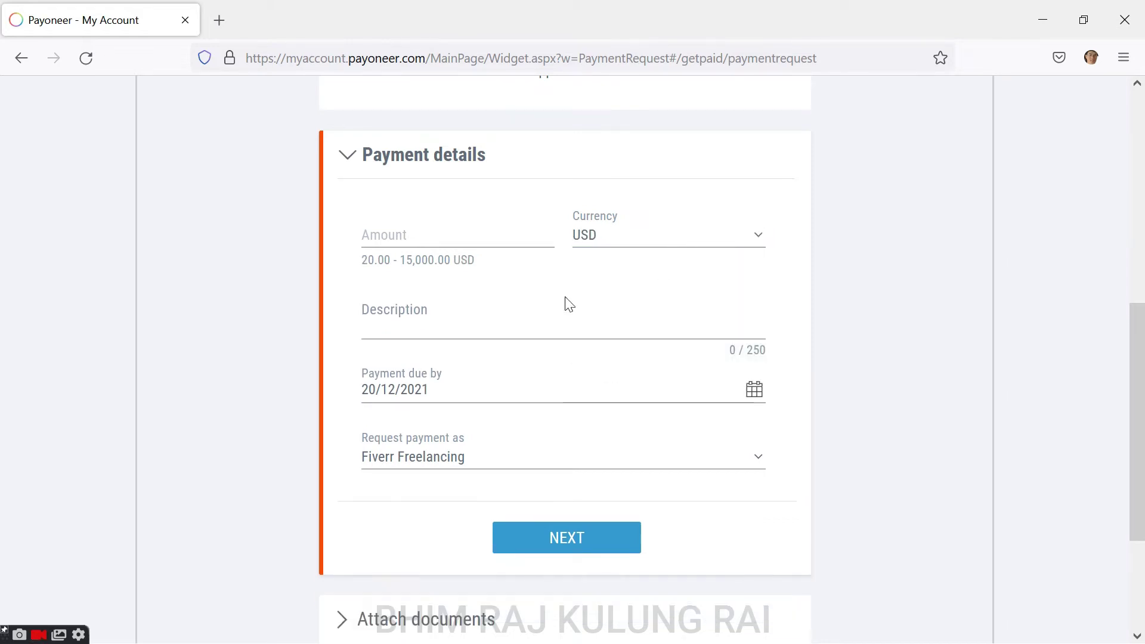
{"action": "left_click", "coordinate": [408, 236]}
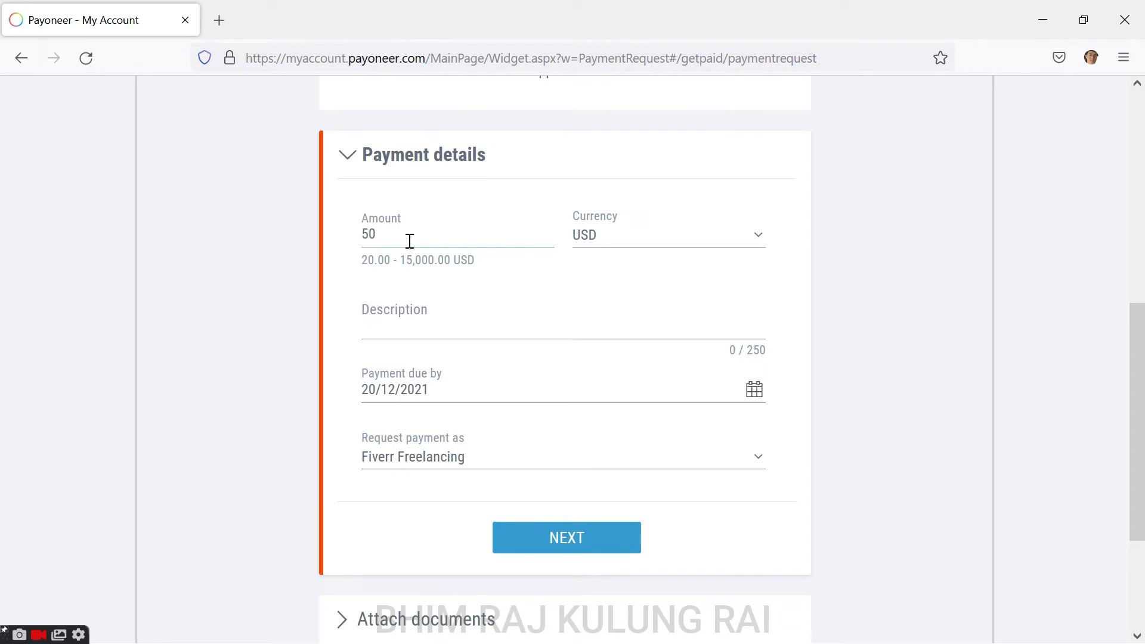
{"action": "left_click", "coordinate": [447, 327]}
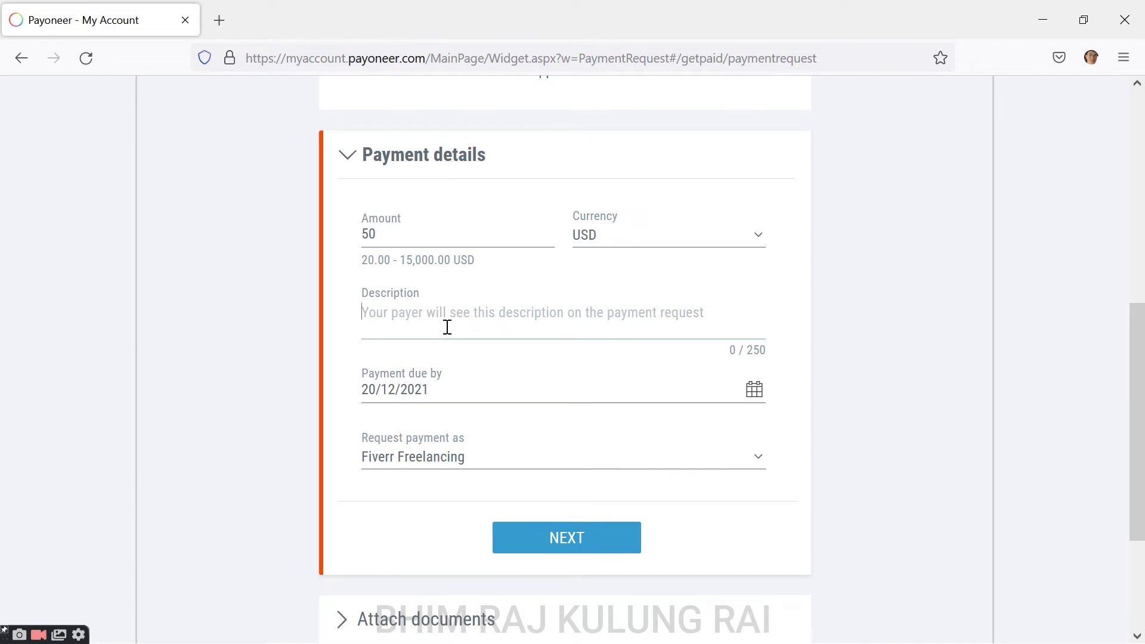
{"action": "type", "text": "Design"}
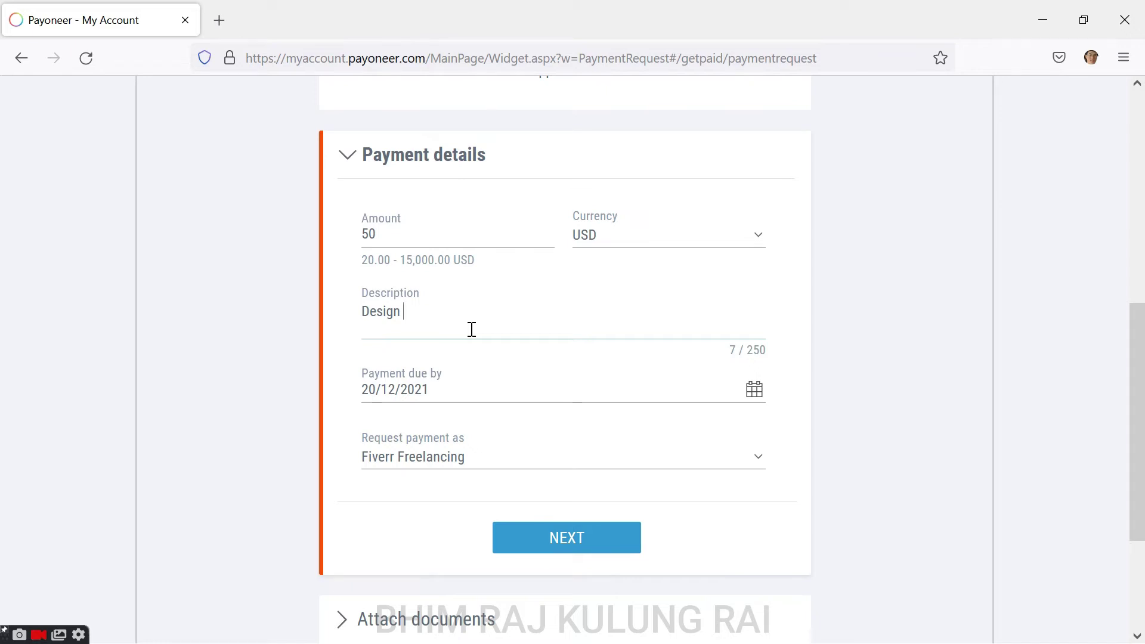
{"action": "type", "text": "of Logo"}
{"action": "scroll", "coordinate": [493, 292], "scroll_direction": "down", "scroll_amount": 2}
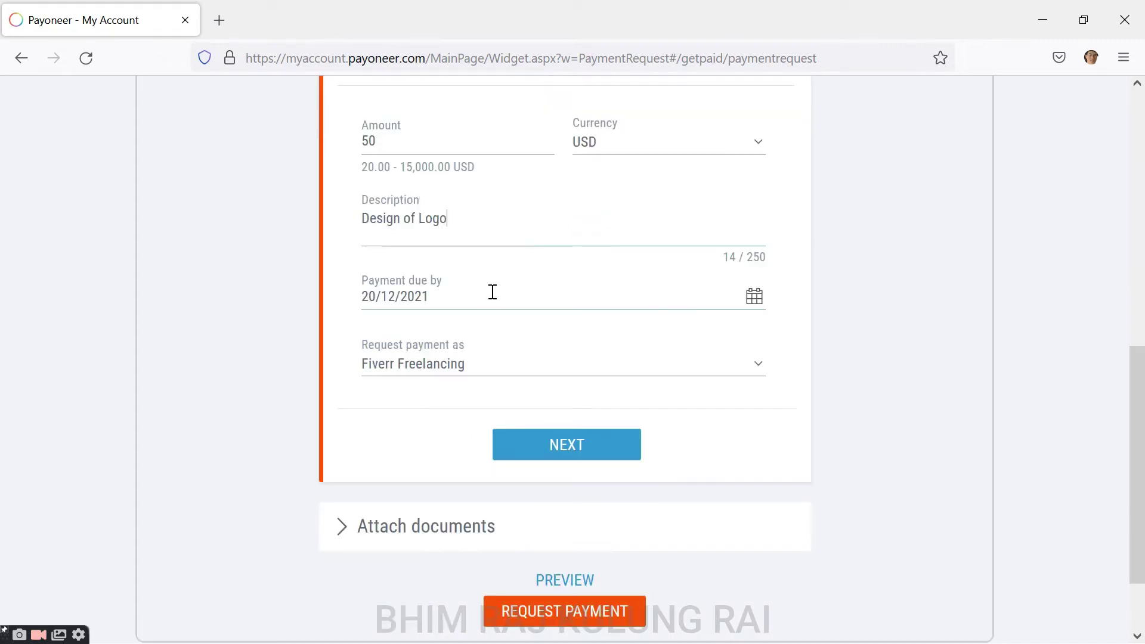
{"action": "left_click", "coordinate": [486, 301]}
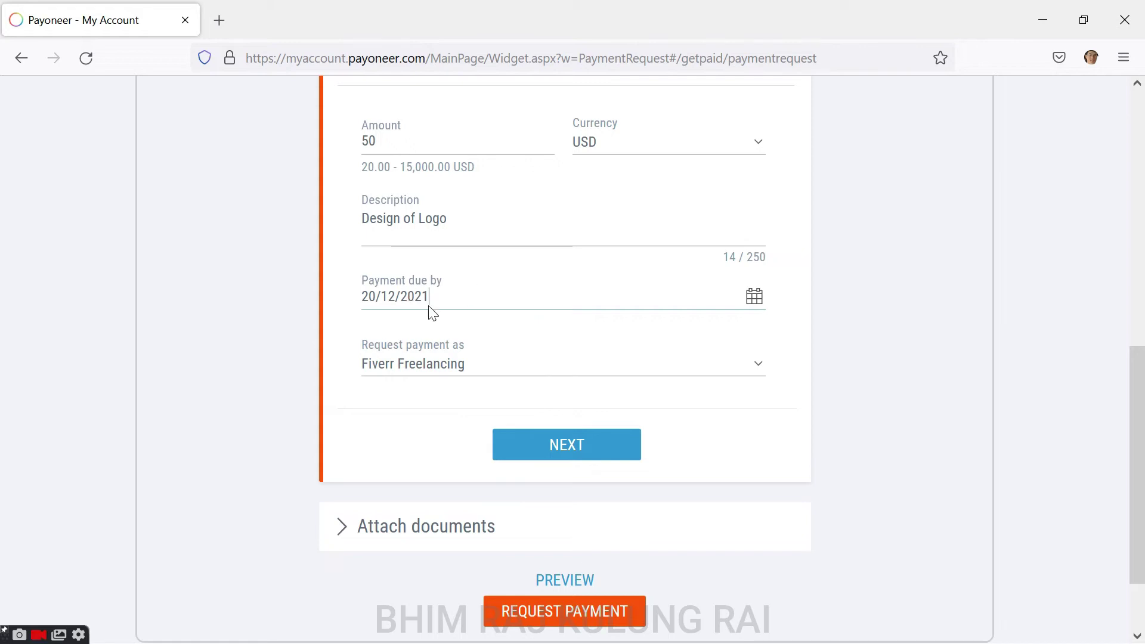
- Change the payment due date to 26 December
{"action": "left_click", "coordinate": [753, 298]}
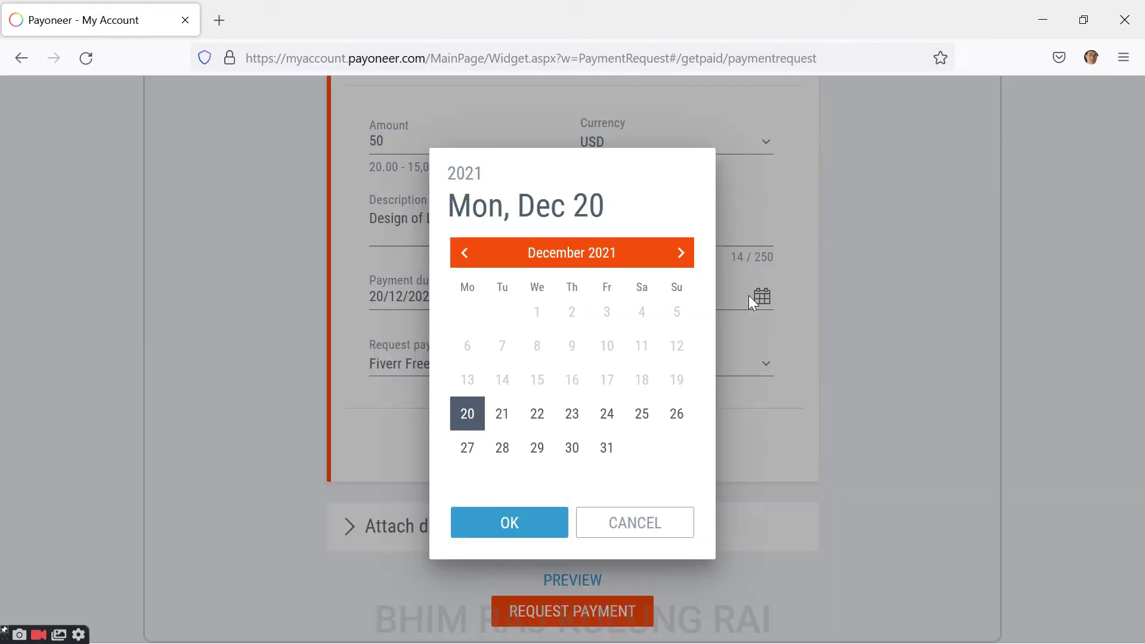
{"action": "left_click", "coordinate": [679, 418]}
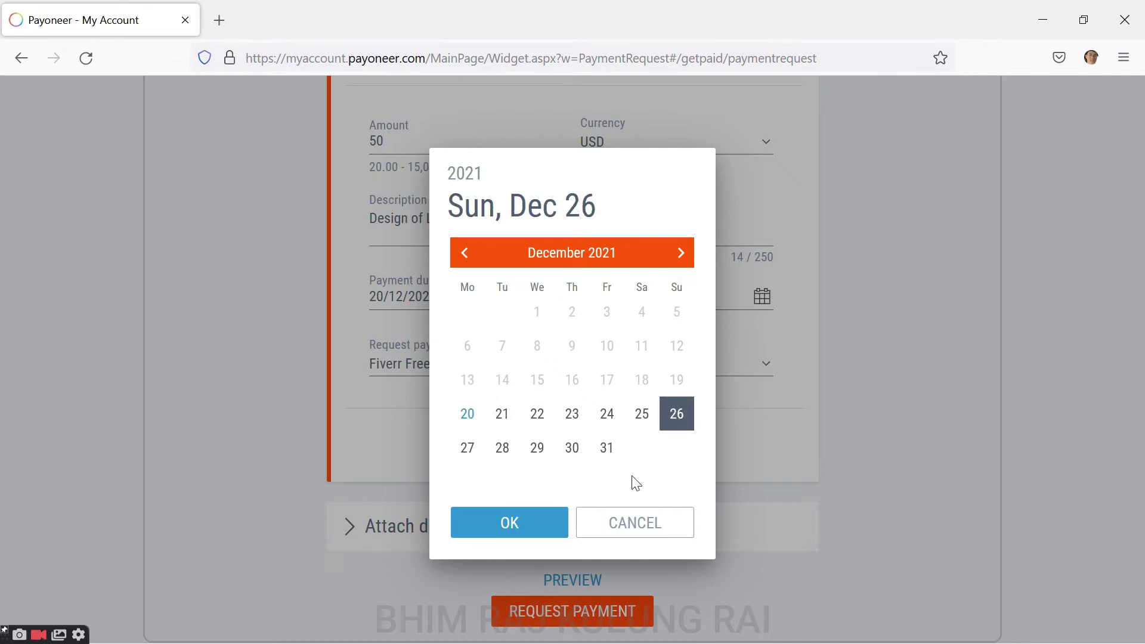
{"action": "left_click", "coordinate": [528, 528]}
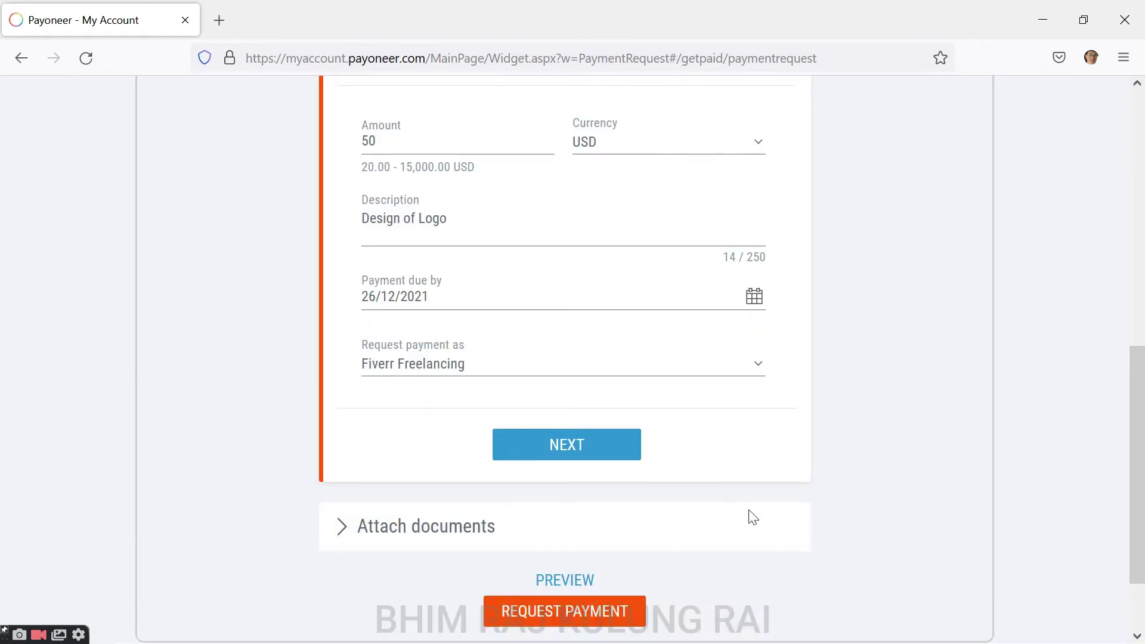
{"action": "left_click", "coordinate": [582, 460]}
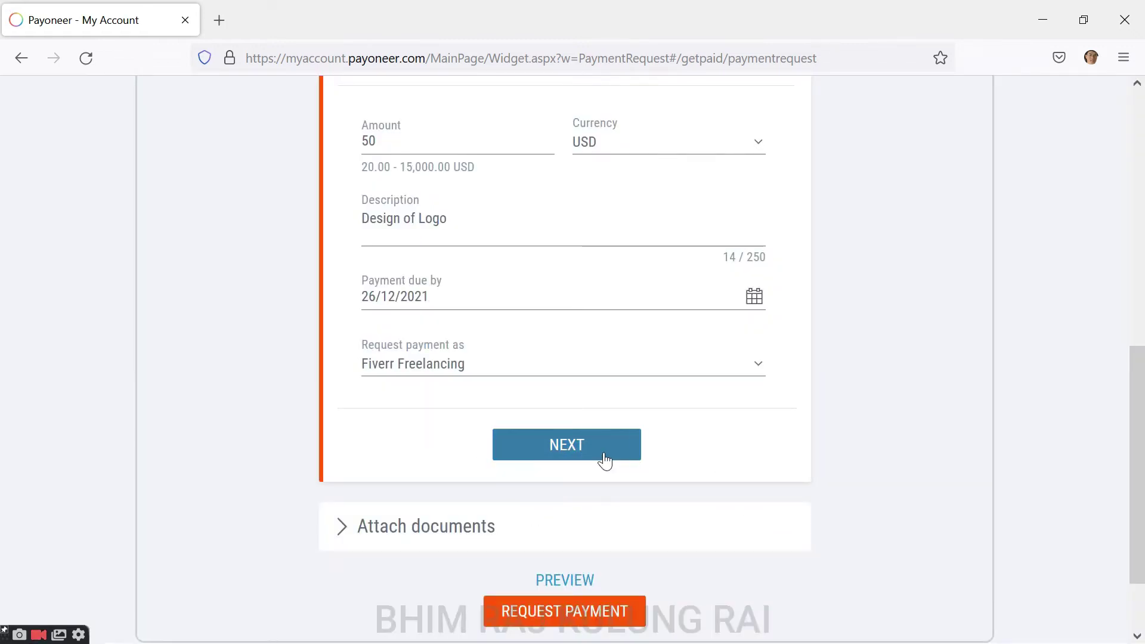
- Request payment under the personal account name instead of Fiverr Freelancing and continue
{"action": "left_click", "coordinate": [754, 368]}
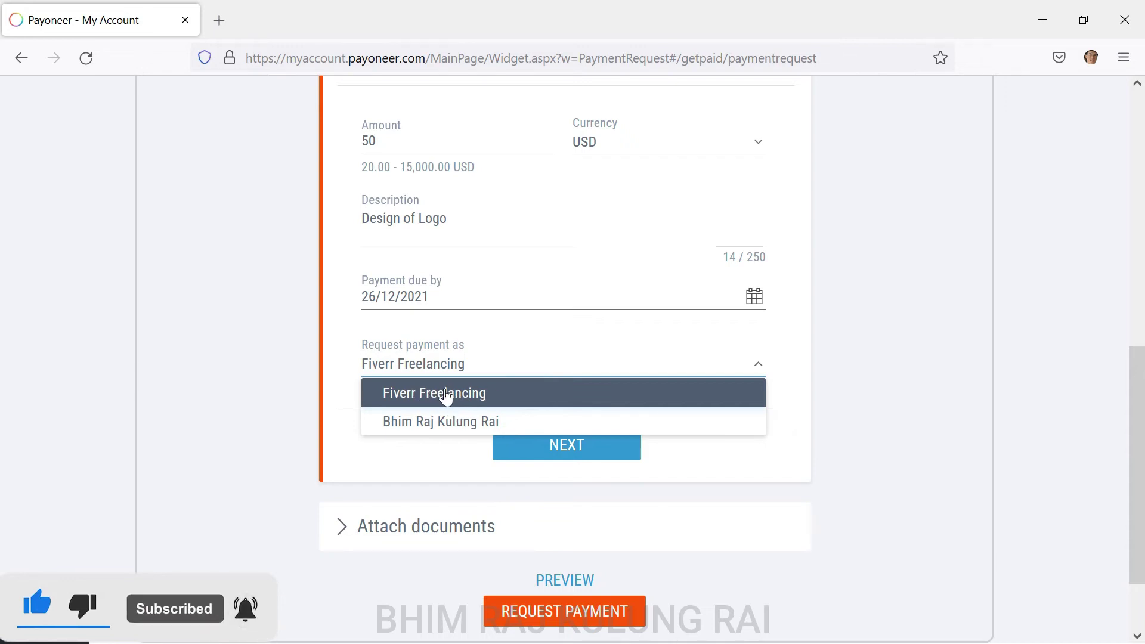
{"action": "left_click", "coordinate": [445, 423]}
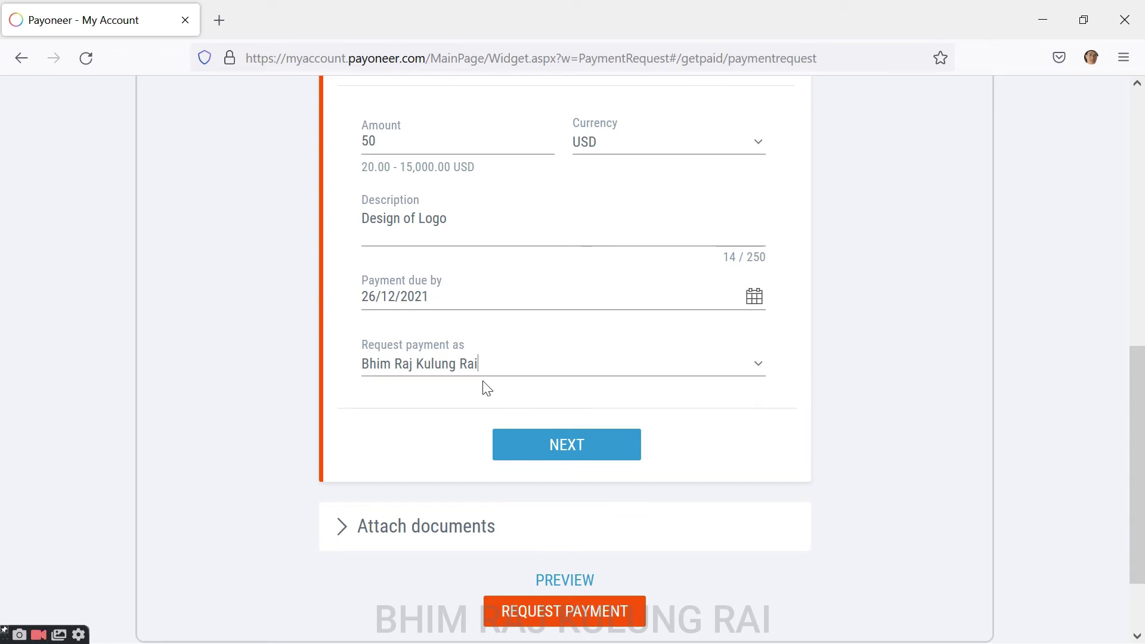
{"action": "left_click", "coordinate": [578, 454]}
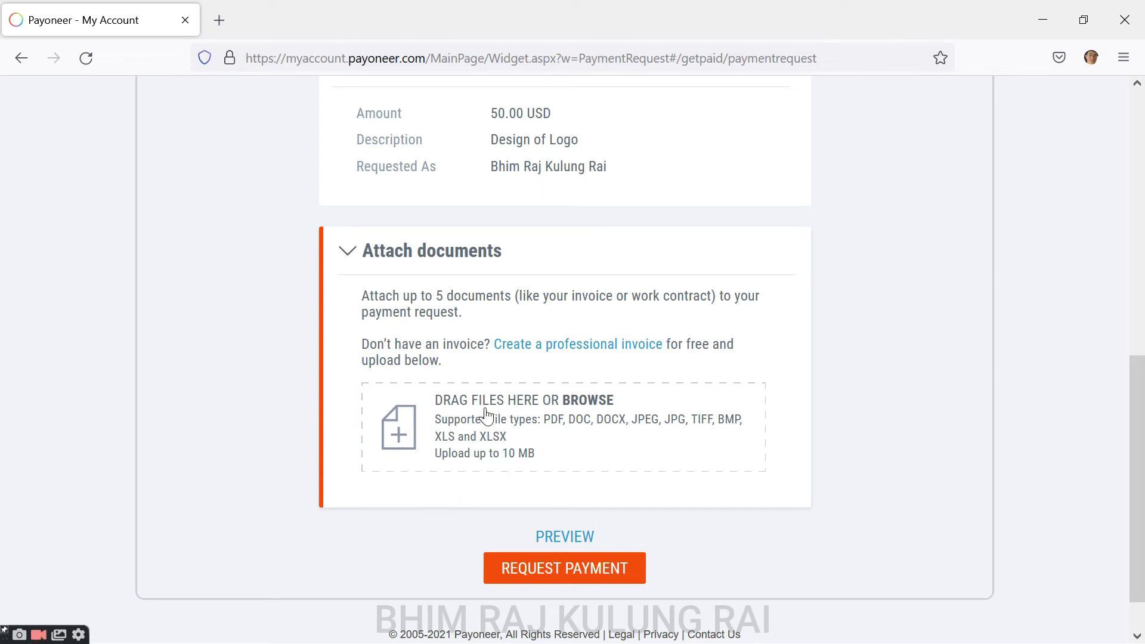
- Review the Attach documents section without adding any files
{"action": "scroll", "coordinate": [638, 538], "scroll_direction": "down", "scroll_amount": 1}
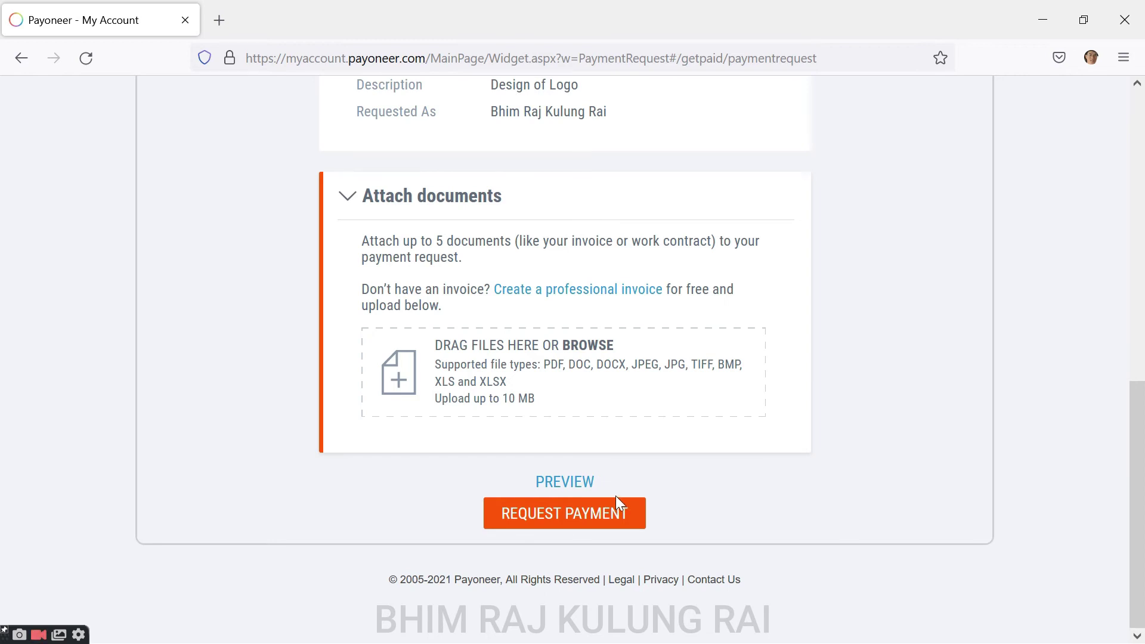
{"action": "scroll", "coordinate": [644, 512], "scroll_direction": "up", "scroll_amount": 3}
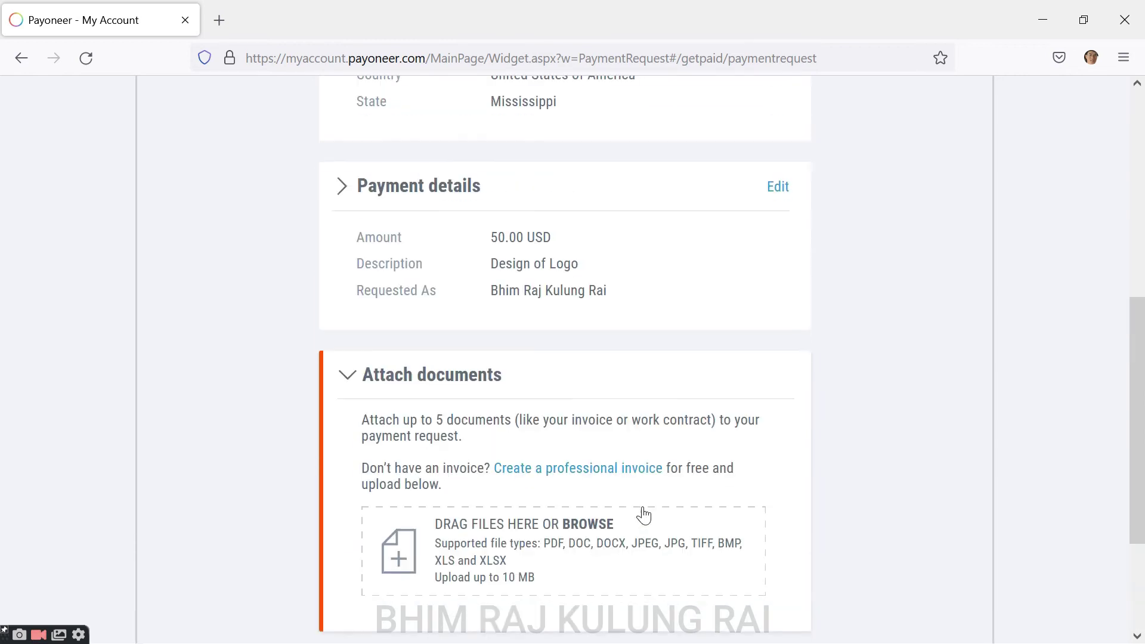
{"action": "scroll", "coordinate": [644, 519], "scroll_direction": "down", "scroll_amount": 3}
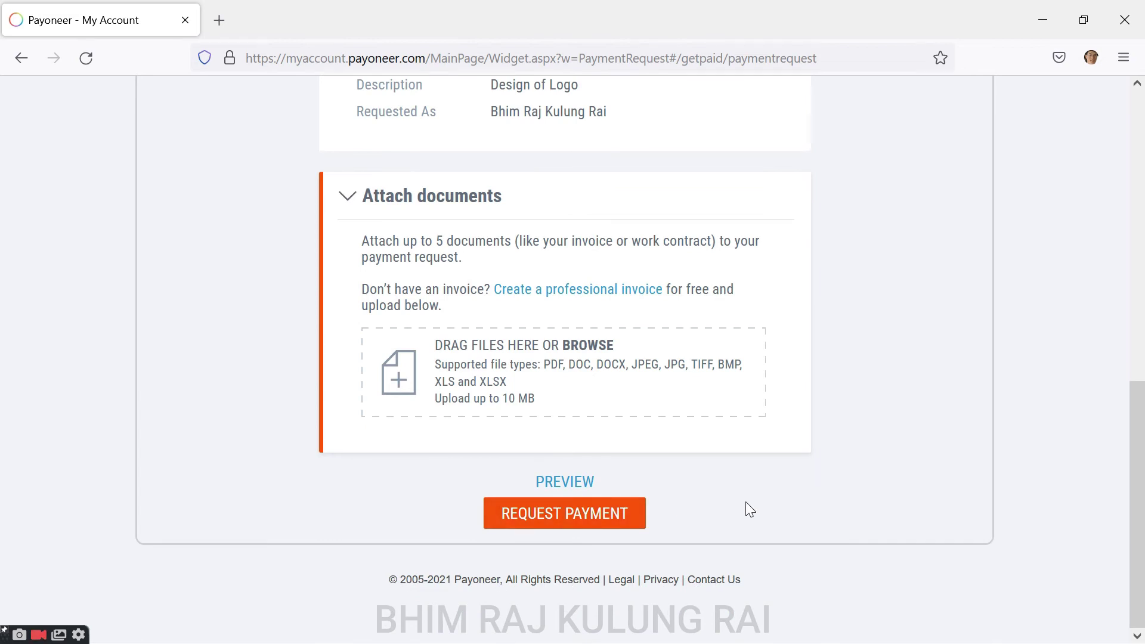
- Submit the 50 USD request and copy its direct payment link
{"action": "left_click", "coordinate": [574, 523]}
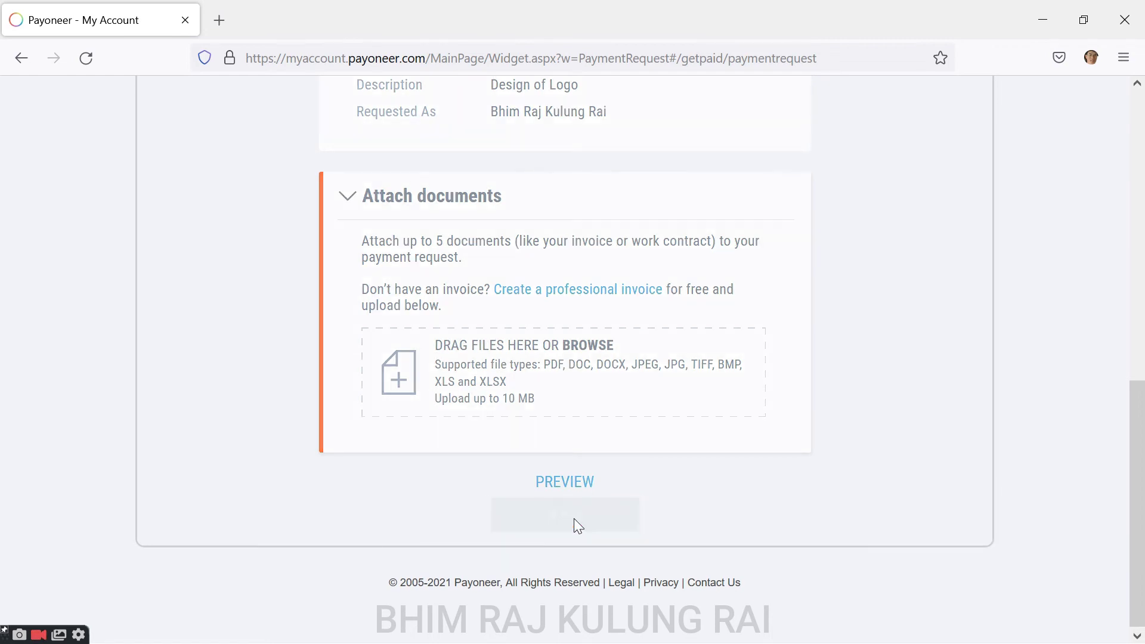
{"action": "scroll", "coordinate": [567, 524], "scroll_direction": "up", "scroll_amount": 6}
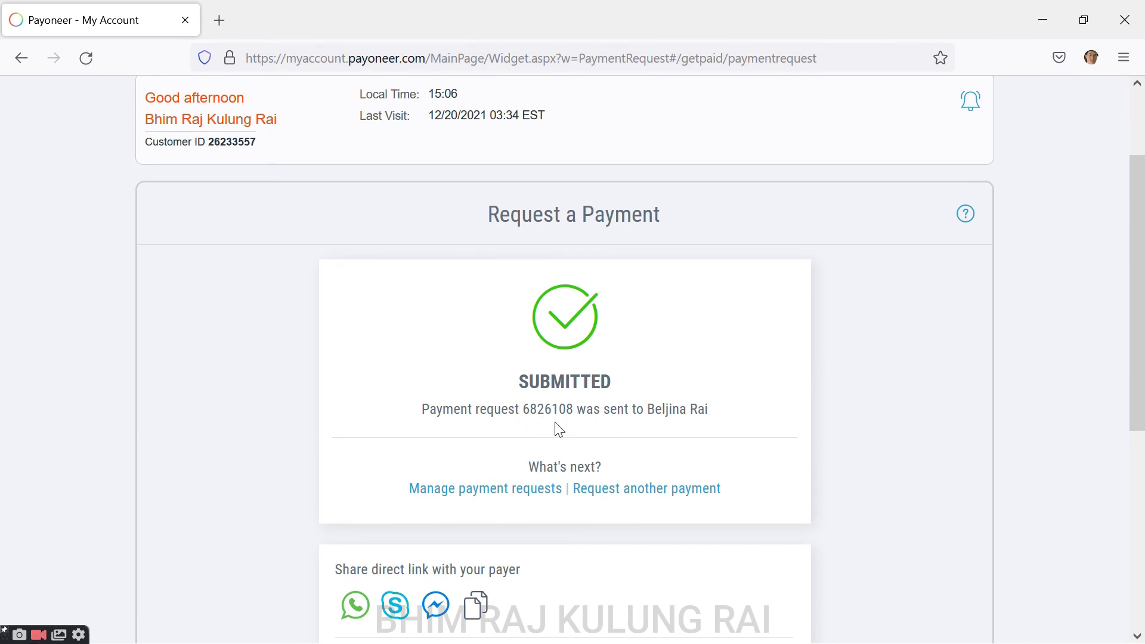
{"action": "scroll", "coordinate": [679, 427], "scroll_direction": "down", "scroll_amount": 2}
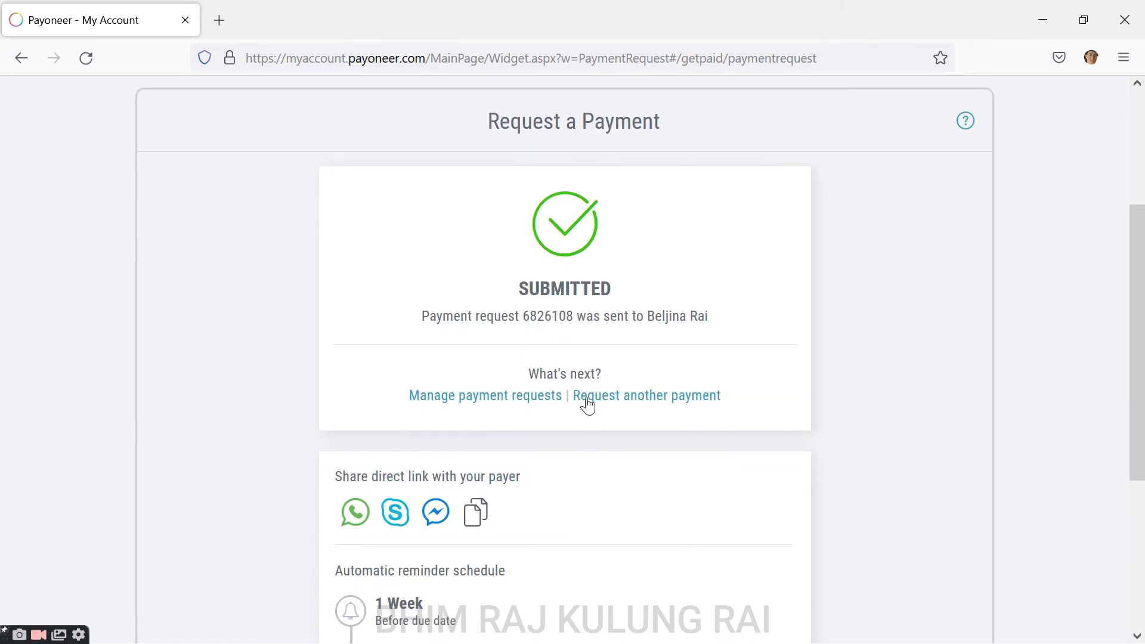
{"action": "scroll", "coordinate": [486, 417], "scroll_direction": "down", "scroll_amount": 2}
{"action": "scroll", "coordinate": [605, 385], "scroll_direction": "down", "scroll_amount": 2}
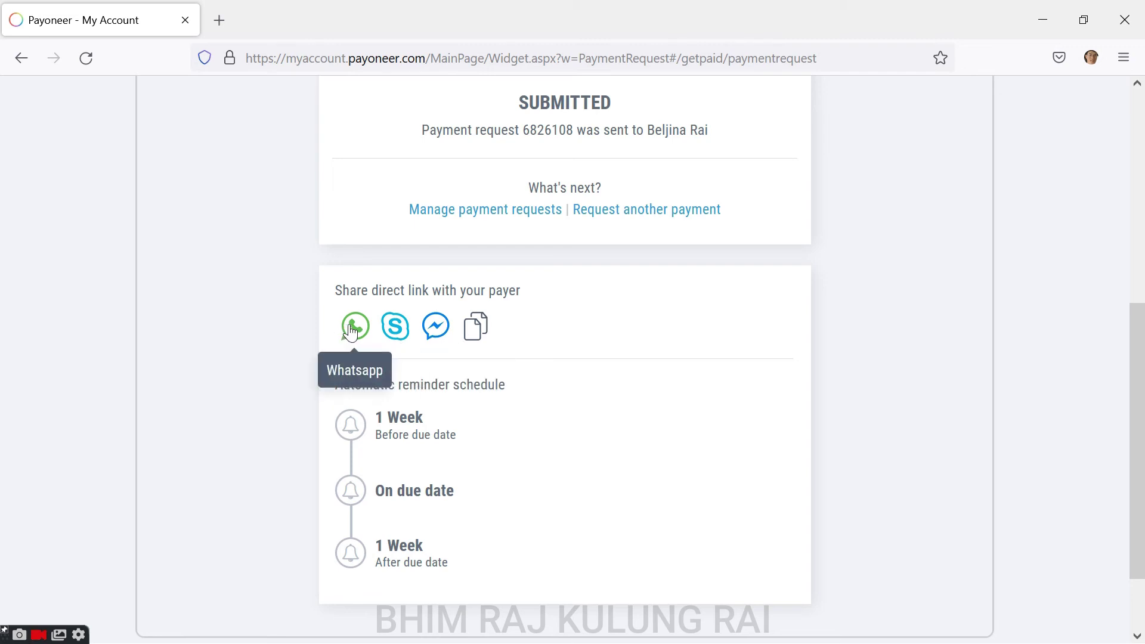
{"action": "left_click", "coordinate": [481, 331]}
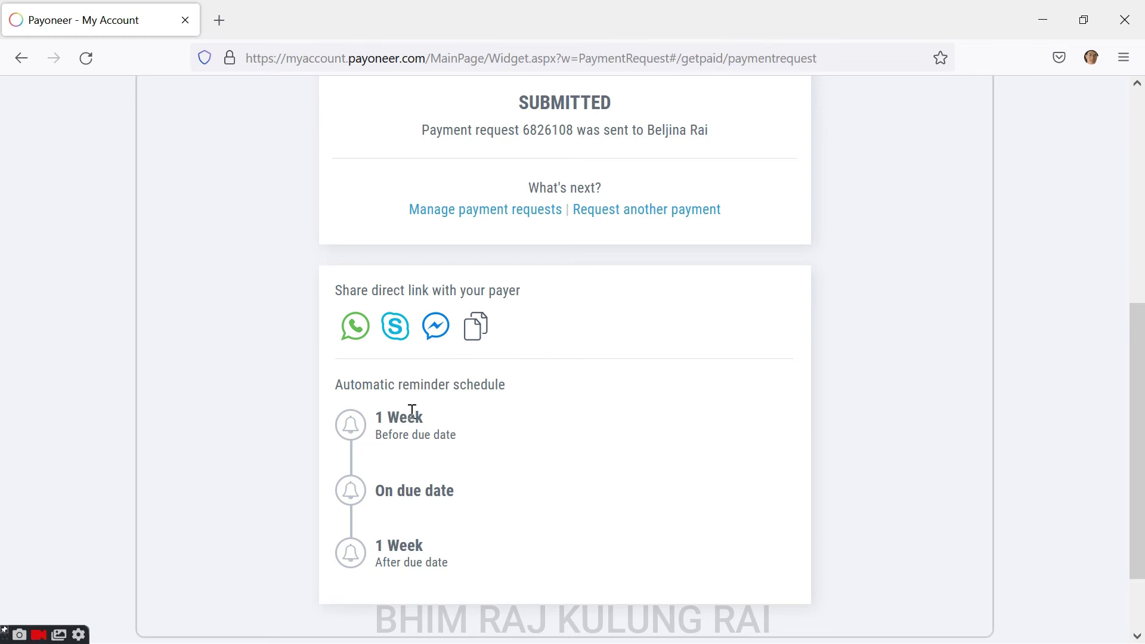
{"action": "scroll", "coordinate": [412, 409], "scroll_direction": "down", "scroll_amount": 2}
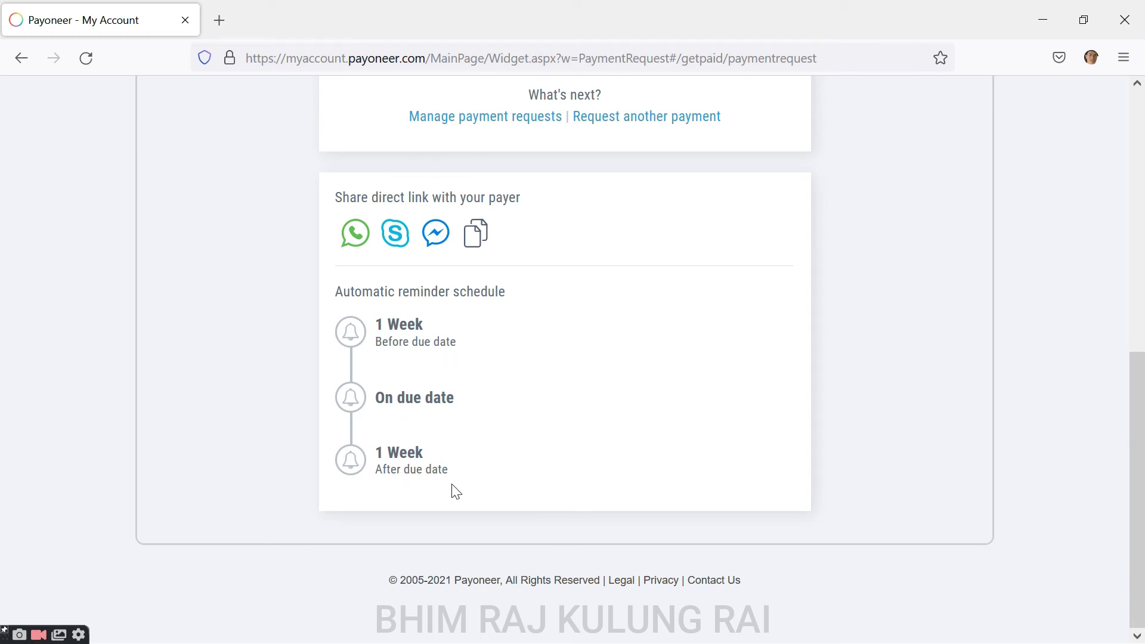
{"action": "scroll", "coordinate": [735, 328], "scroll_direction": "up", "scroll_amount": 5}
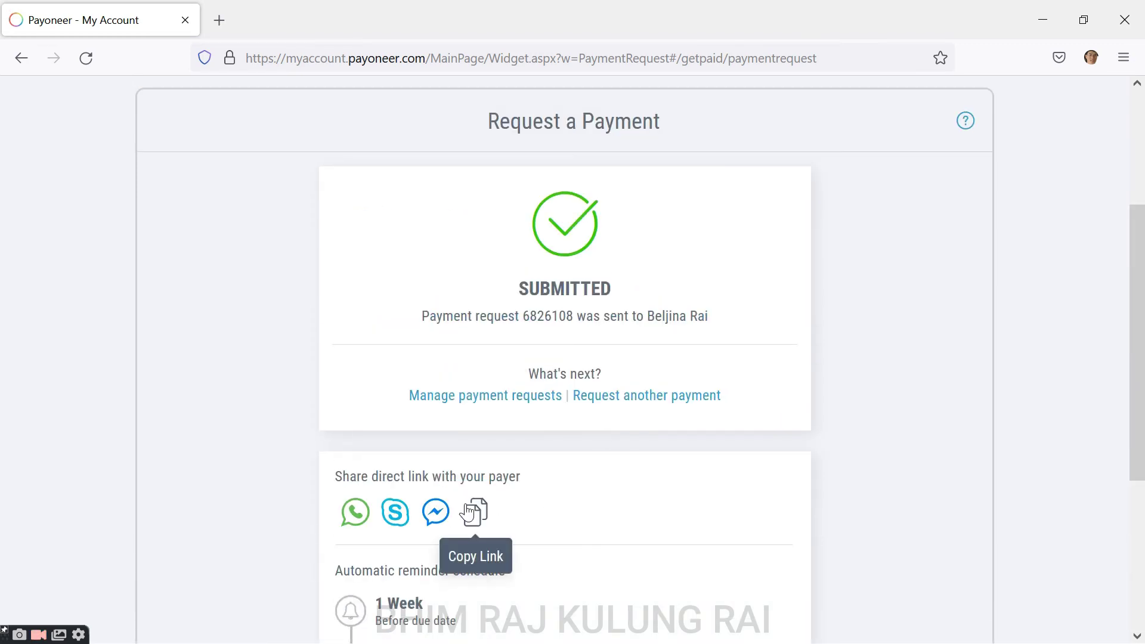
- Copy the payment link again, open it in a new tab, then return to 'Payoneer - My Account'
{"action": "left_click", "coordinate": [475, 513]}
{"action": "middle_click", "coordinate": [218, 20]}
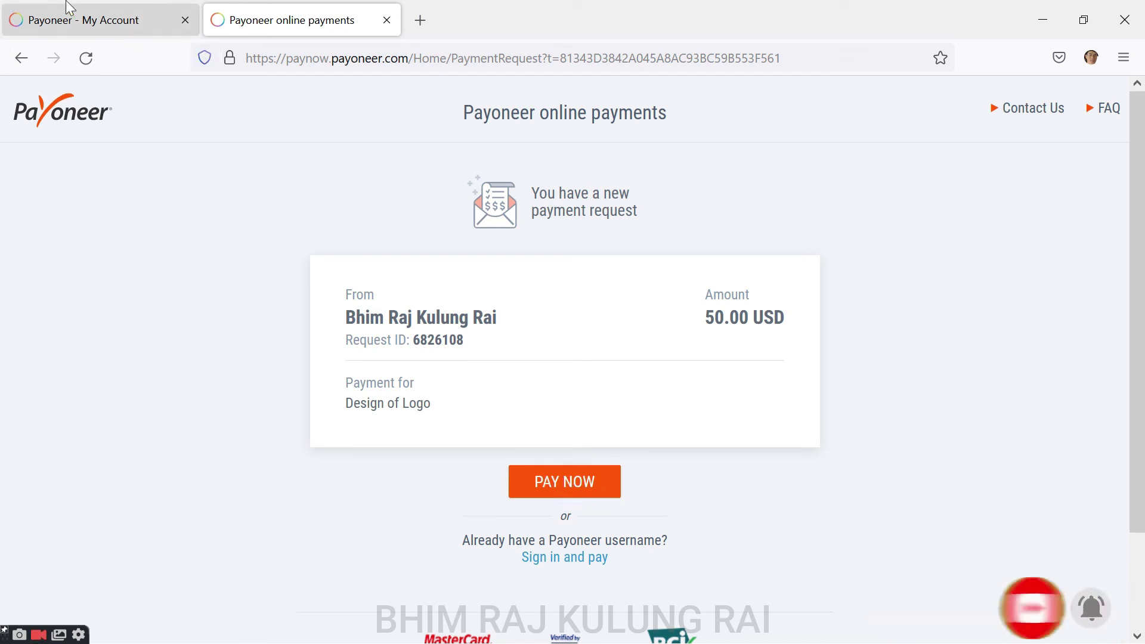
{"action": "left_click", "coordinate": [101, 22]}
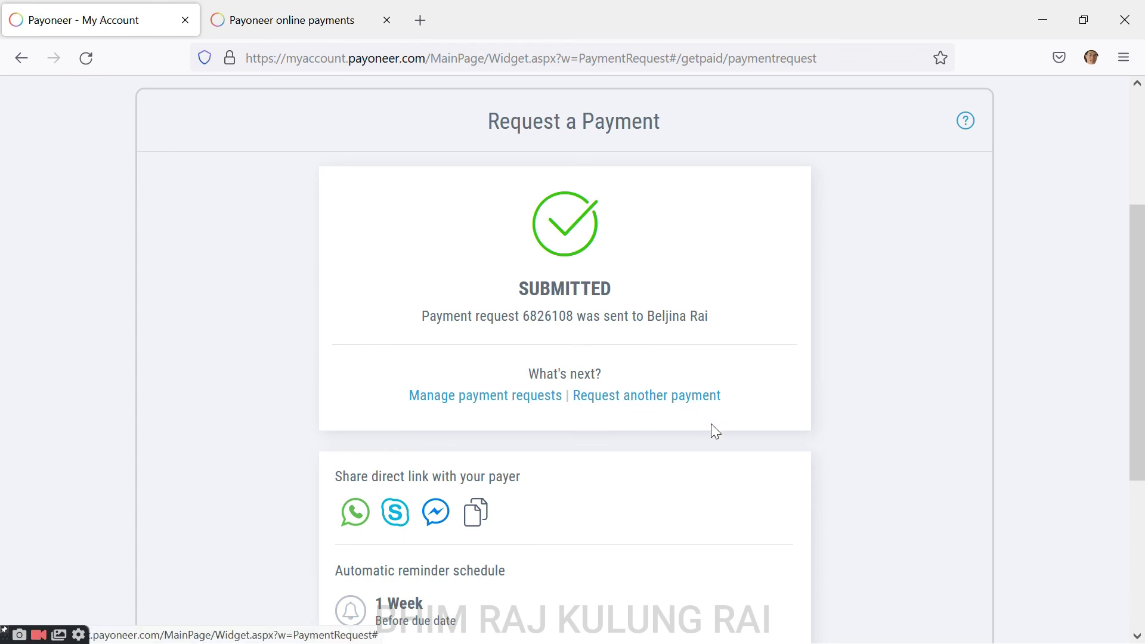
- Show the Payment Requests Sent list from the Activity menu
{"action": "scroll", "coordinate": [668, 399], "scroll_direction": "up", "scroll_amount": 3}
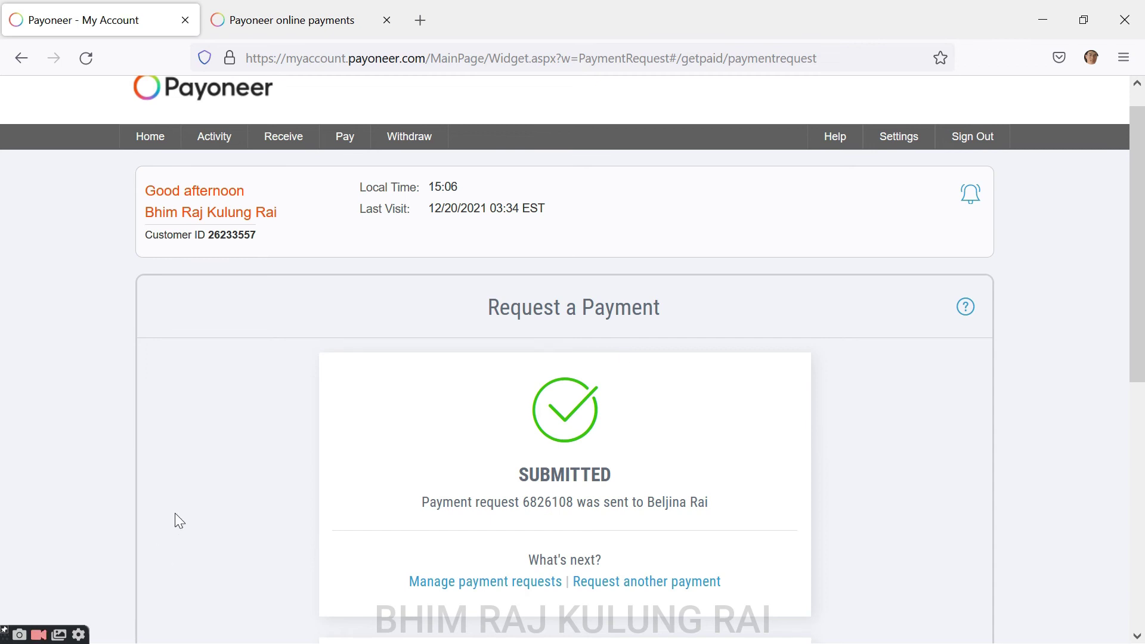
{"action": "mouse_move", "coordinate": [212, 142]}
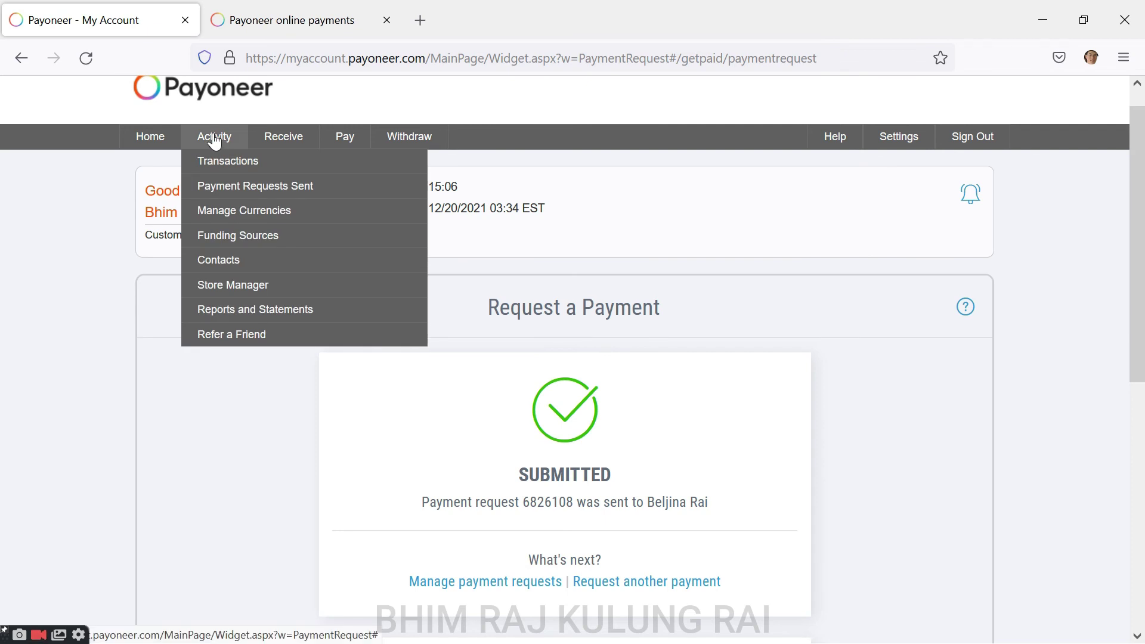
{"action": "left_click", "coordinate": [249, 191]}
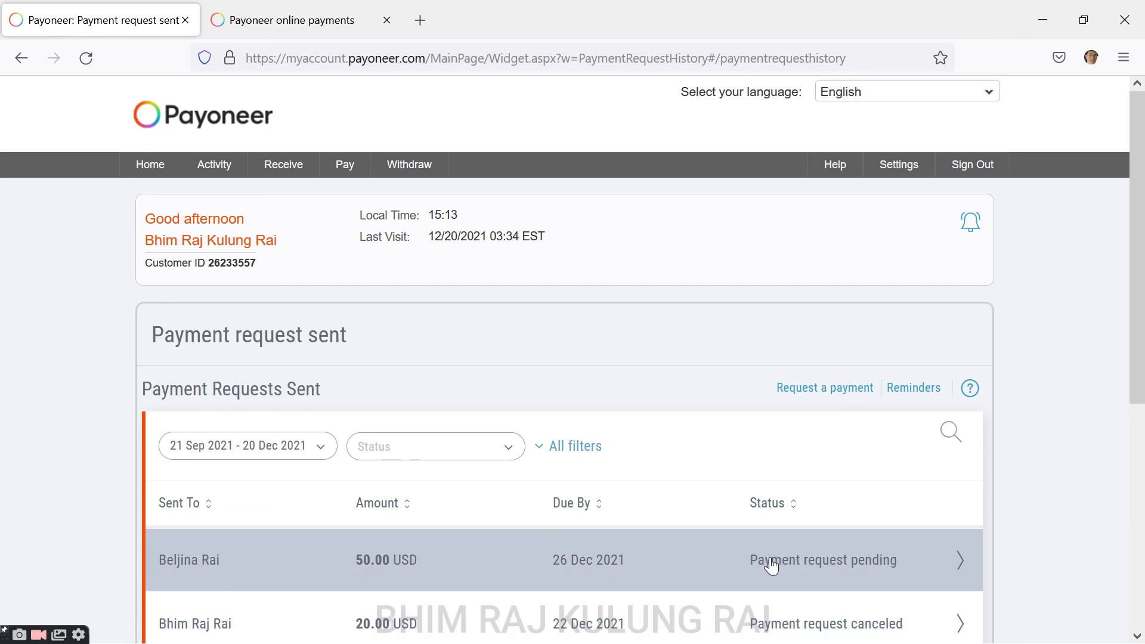
- Open the 50.00 USD pending request and review its Details and Timeline tabs
{"action": "left_click", "coordinate": [749, 565]}
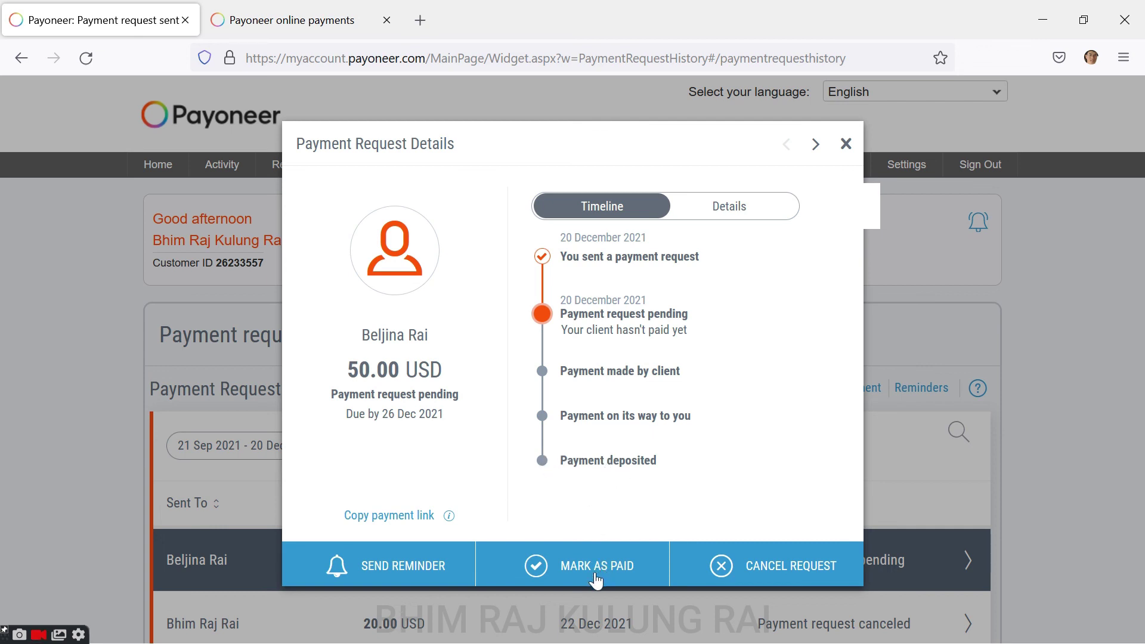
{"action": "left_click", "coordinate": [750, 218]}
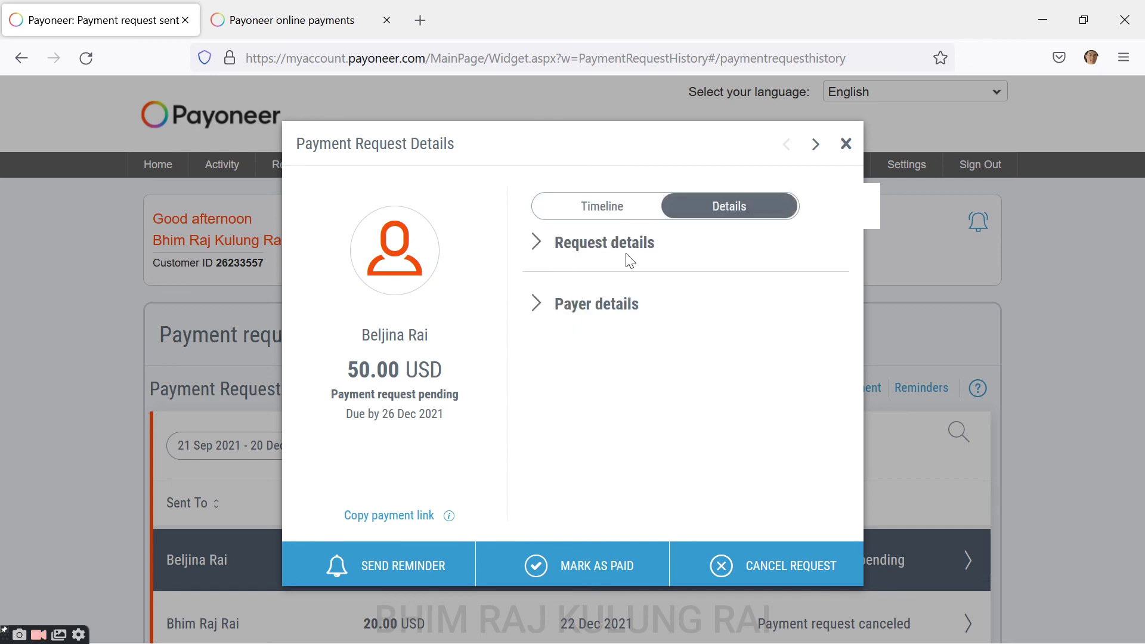
{"action": "left_click", "coordinate": [604, 214]}
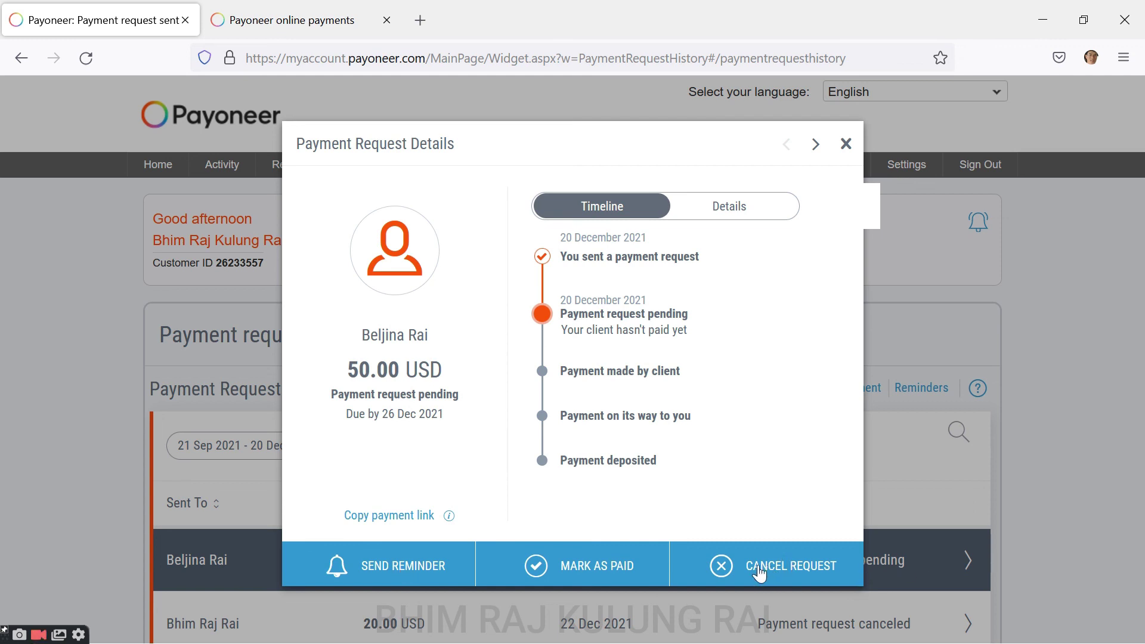
{"action": "left_click", "coordinate": [846, 144]}
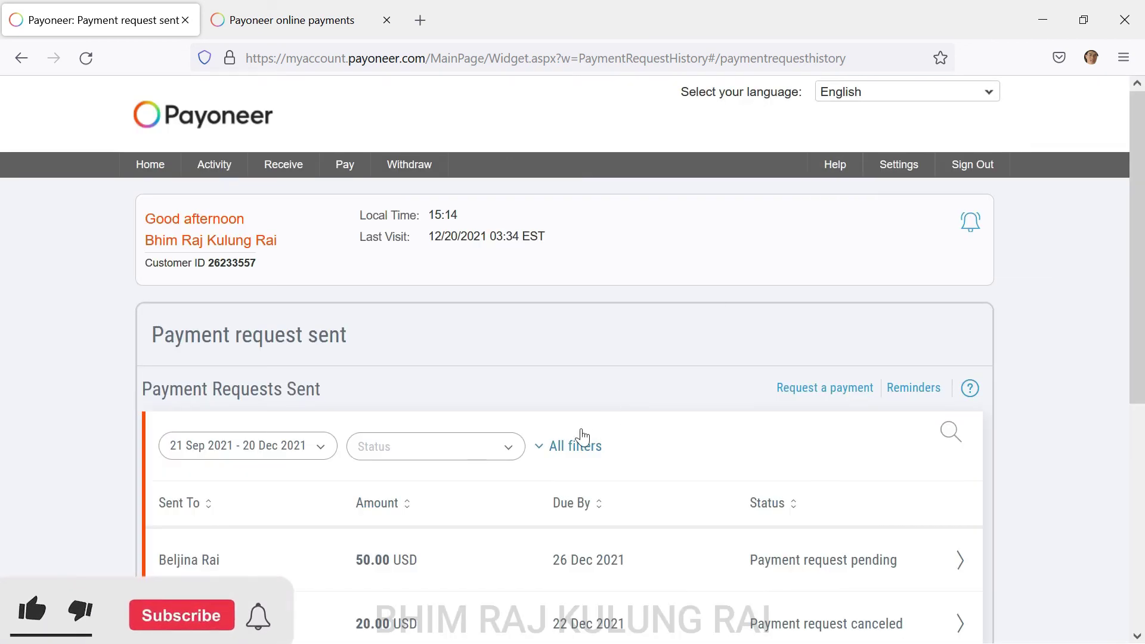